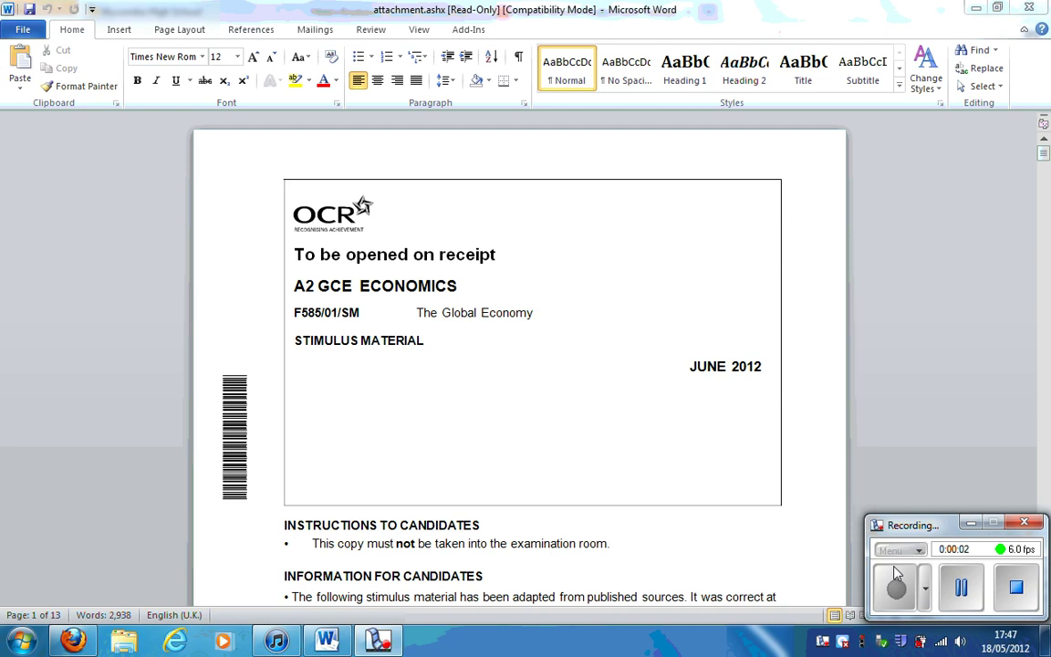
Examine the cover page of the F585 stimulus material, including the instructions and information for candidates.
{"action": "left_click", "coordinate": [973, 525]}
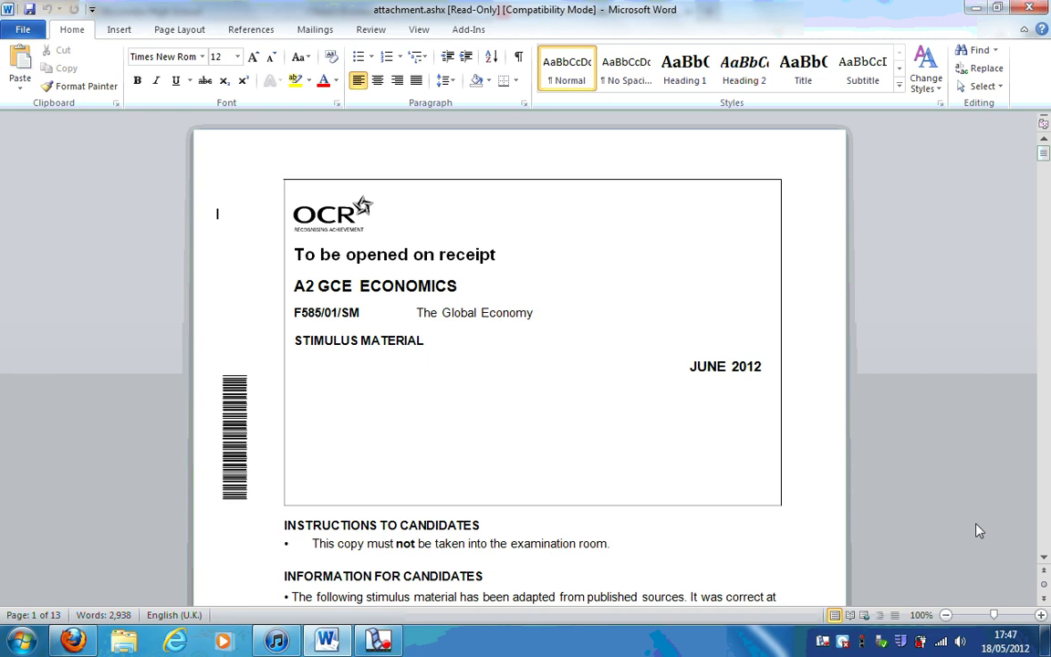
{"action": "key", "text": "Down"}
{"action": "key", "text": "Down"}
{"action": "key", "text": "Down"}
{"action": "key", "text": "Down"}
{"action": "key", "text": "Down"}
{"action": "key", "text": "Down"}
{"action": "key", "text": "Down"}
{"action": "key", "text": "Down"}
{"action": "key", "text": "Down"}
{"action": "key", "text": "Down"}
{"action": "key", "text": "Down"}
{"action": "key", "text": "Down"}
{"action": "key", "text": "Down"}
{"action": "key", "text": "Down"}
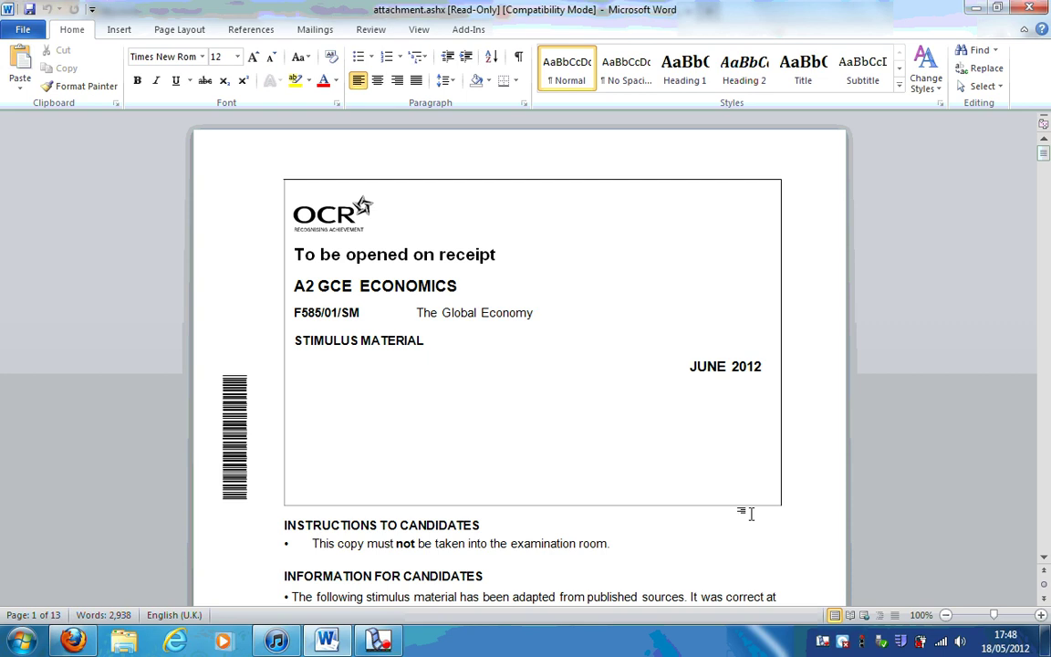
{"action": "key", "text": "Down"}
{"action": "key", "text": "Down"}
{"action": "key", "text": "Down"}
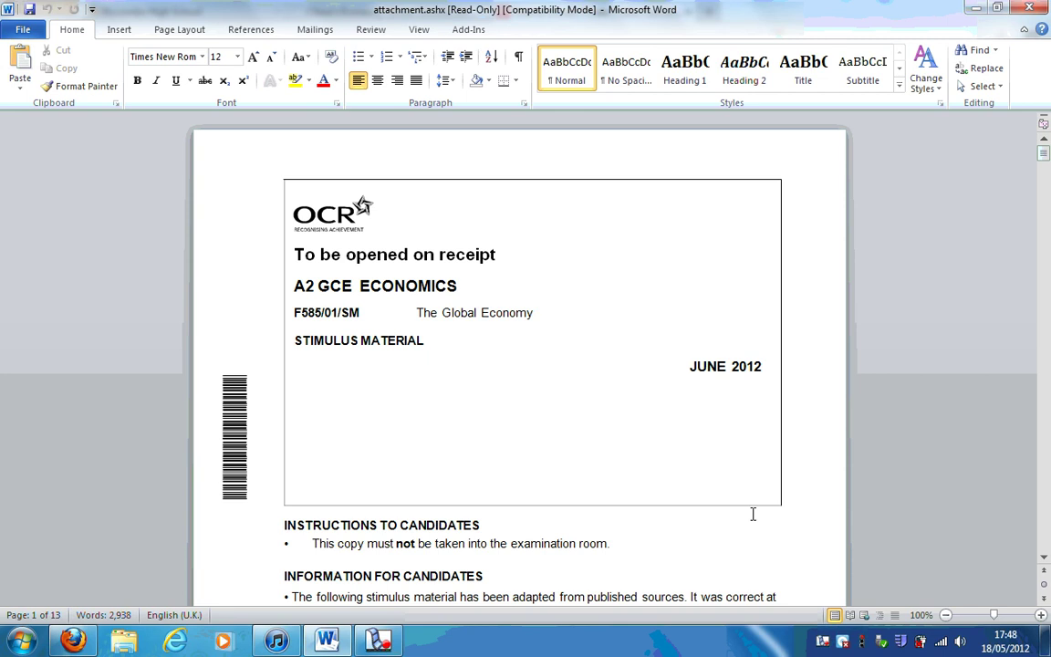
{"action": "key", "text": "Down"}
{"action": "key", "text": "Down"}
{"action": "key", "text": "Down"}
{"action": "key", "text": "Down"}
{"action": "key", "text": "Down"}
{"action": "key", "text": "Down"}
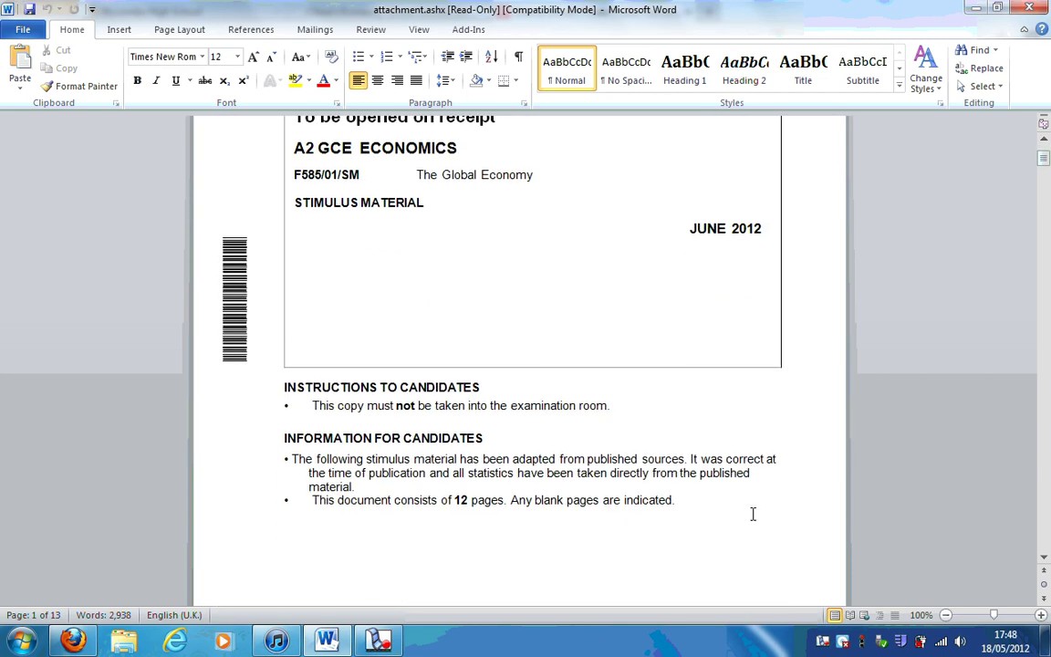
{"action": "key", "text": "Down"}
{"action": "key", "text": "Down"}
{"action": "key", "text": "Down"}
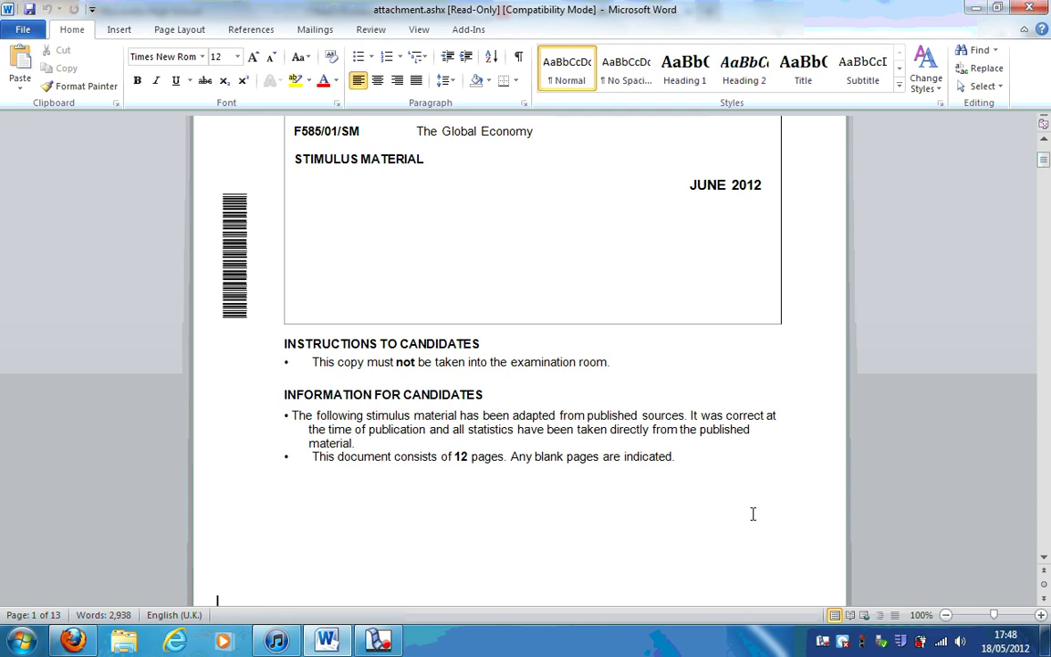
Read the three paragraphs of the Introduction on page 2.
{"action": "key", "text": "Page_Down"}
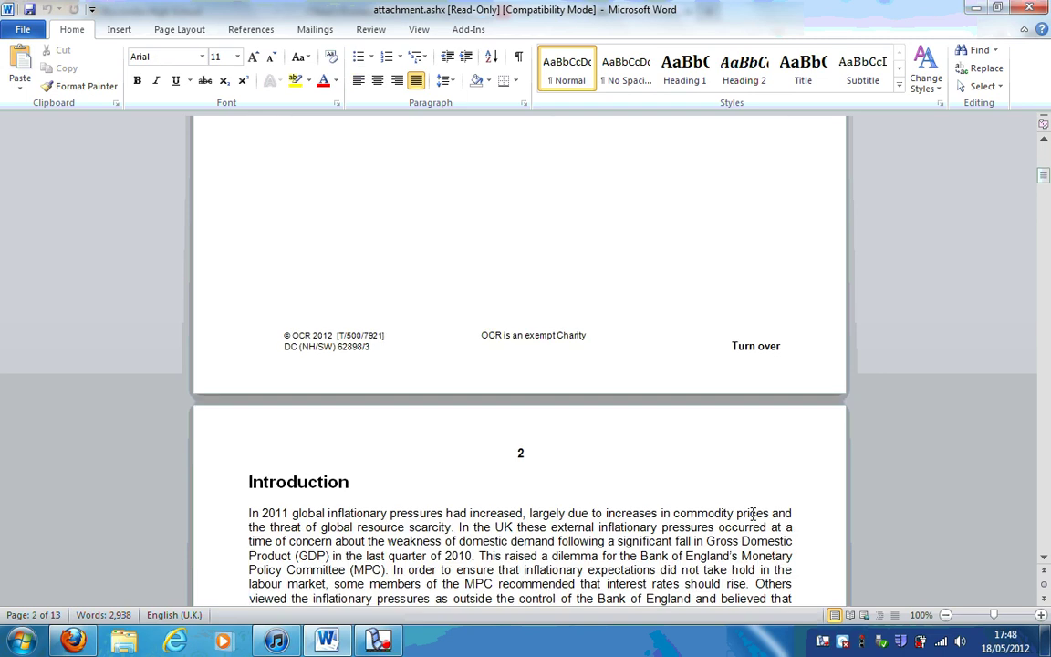
{"action": "key", "text": "Down"}
{"action": "key", "text": "Down"}
{"action": "key", "text": "Down"}
{"action": "key", "text": "Down"}
{"action": "key", "text": "Down"}
{"action": "key", "text": "Down"}
{"action": "key", "text": "Down"}
{"action": "key", "text": "Down"}
{"action": "key", "text": "Down"}
{"action": "key", "text": "Down"}
{"action": "key", "text": "Down"}
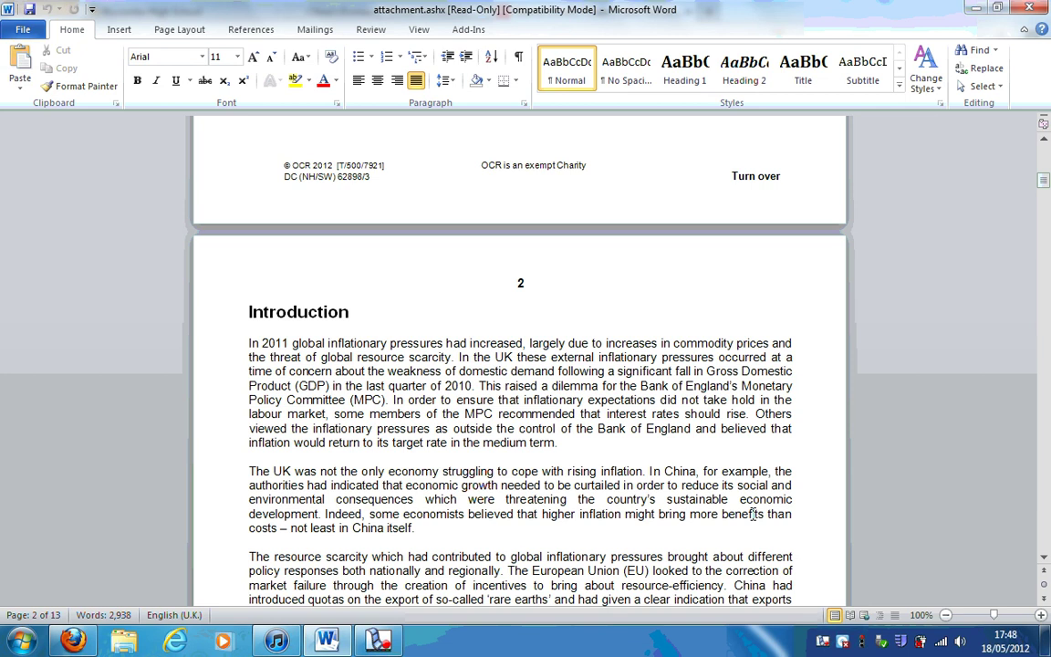
{"action": "key", "text": "Down"}
{"action": "key", "text": "Down"}
{"action": "key", "text": "Down"}
{"action": "key", "text": "Down"}
{"action": "key", "text": "Down"}
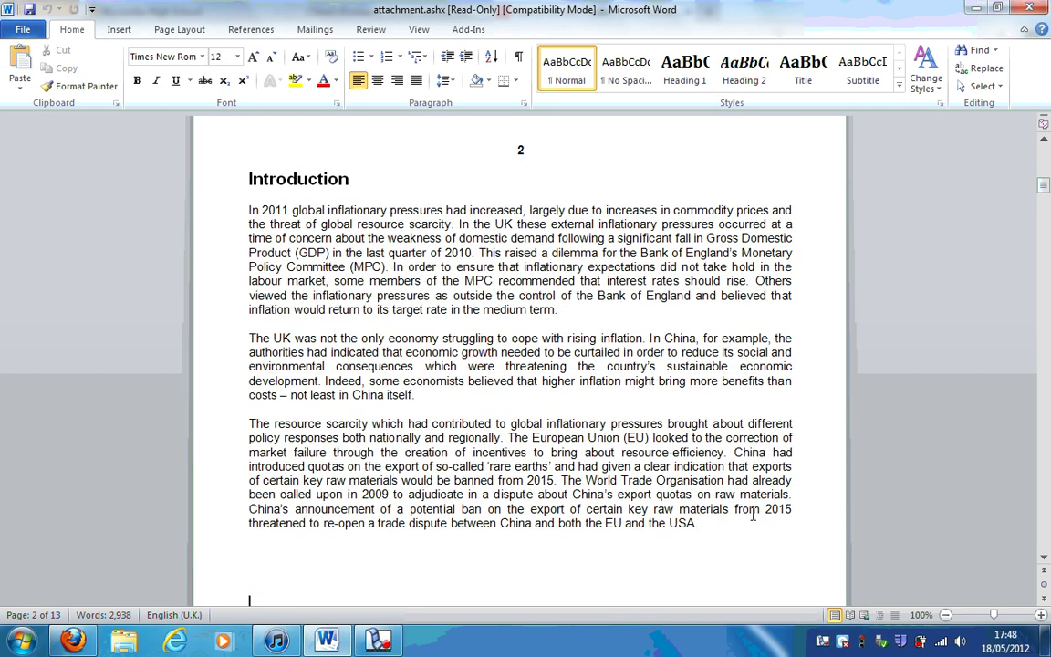
{"action": "key", "text": "Down"}
{"action": "key", "text": "Down"}
{"action": "key", "text": "Down"}
{"action": "left_click", "coordinate": [251, 210]}
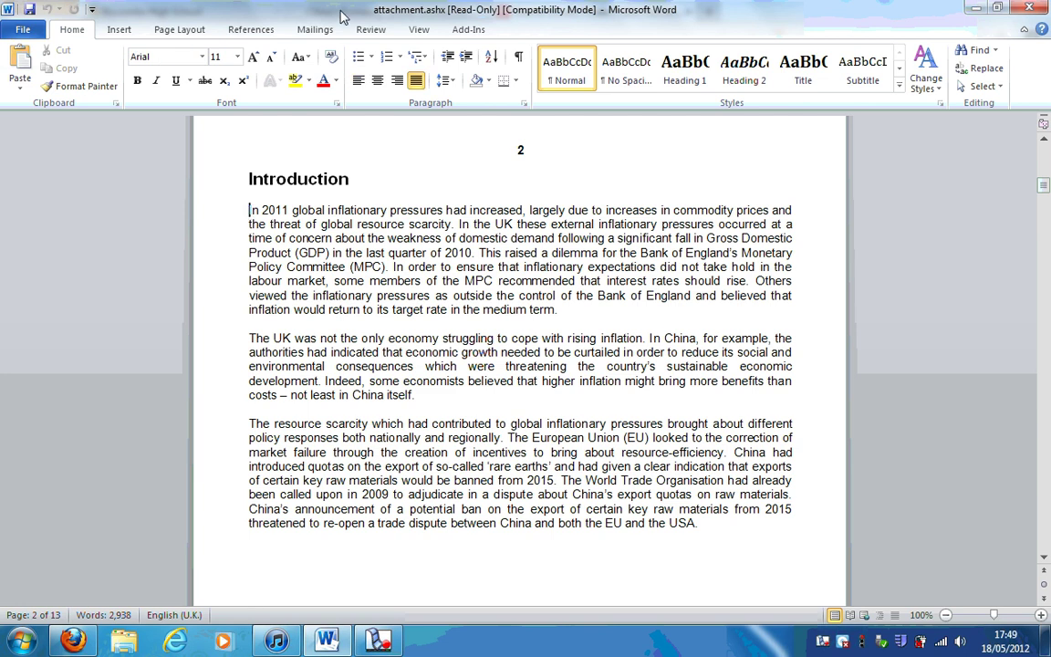
{"action": "left_click", "coordinate": [386, 56]}
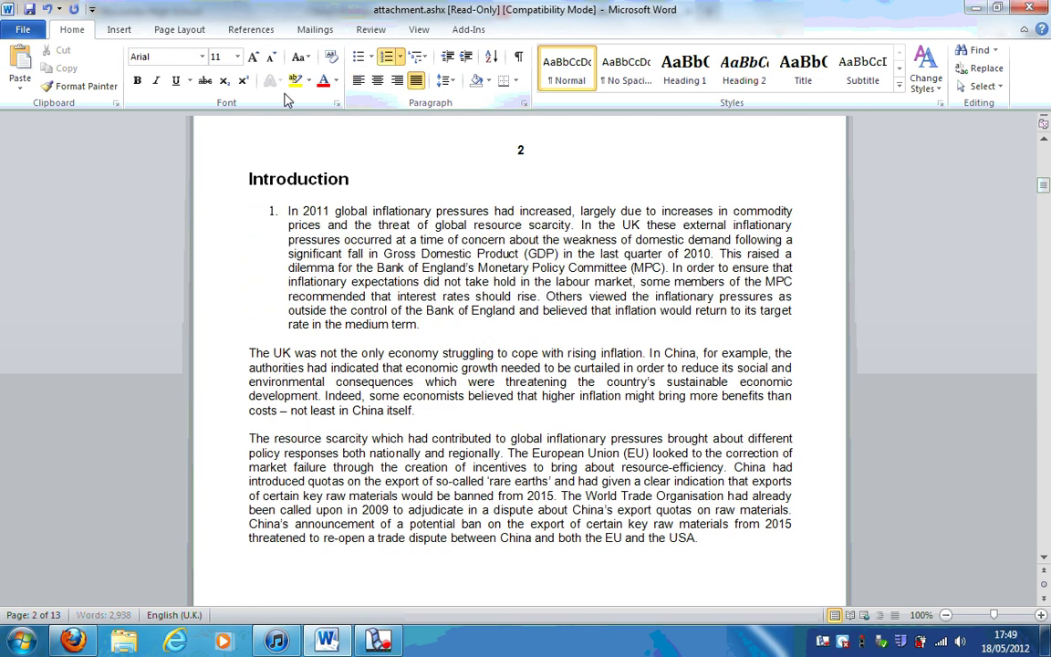
{"action": "key", "text": "ctrl+z"}
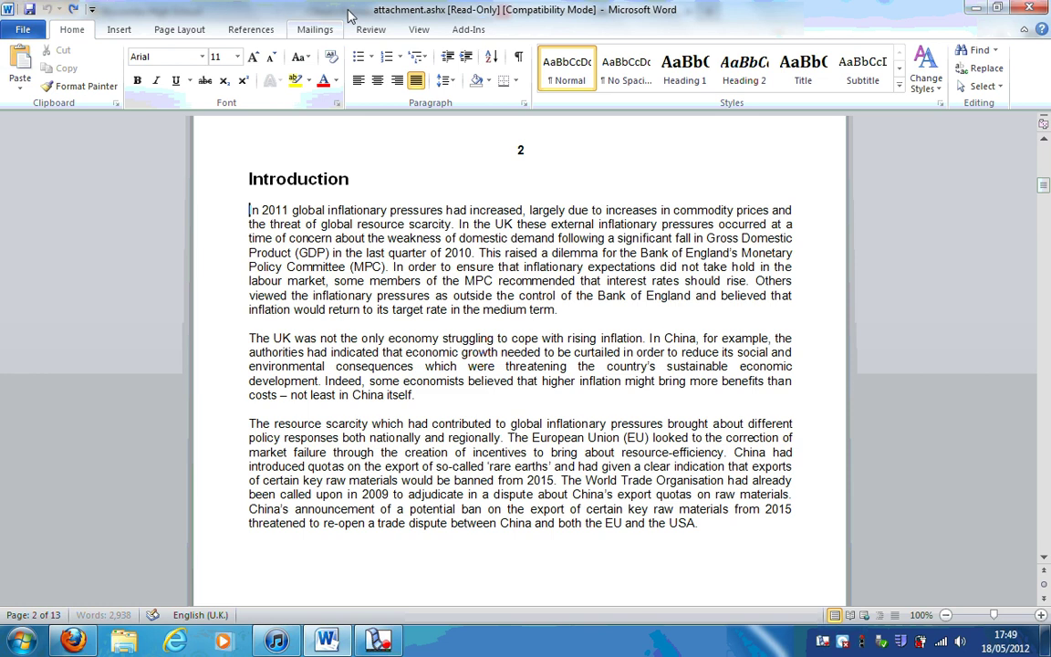
Attach a new comment to the Introduction's first sentence, from "In 2011" to "global resource scarcity".
{"action": "left_click", "coordinate": [372, 31]}
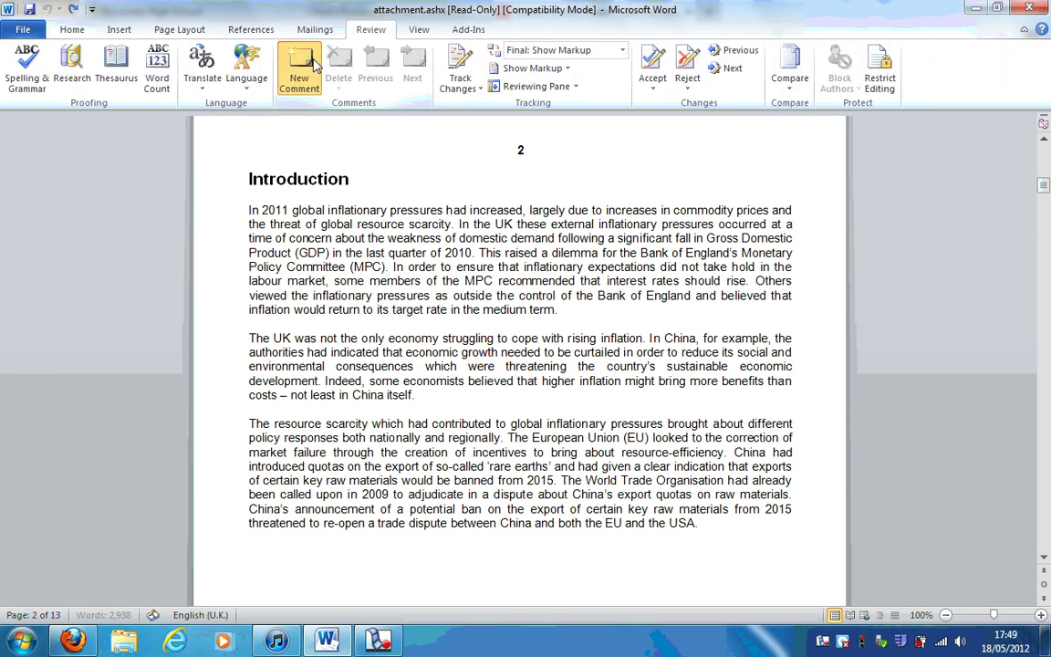
{"action": "left_click", "coordinate": [315, 64]}
{"action": "key", "text": "ctrl+z"}
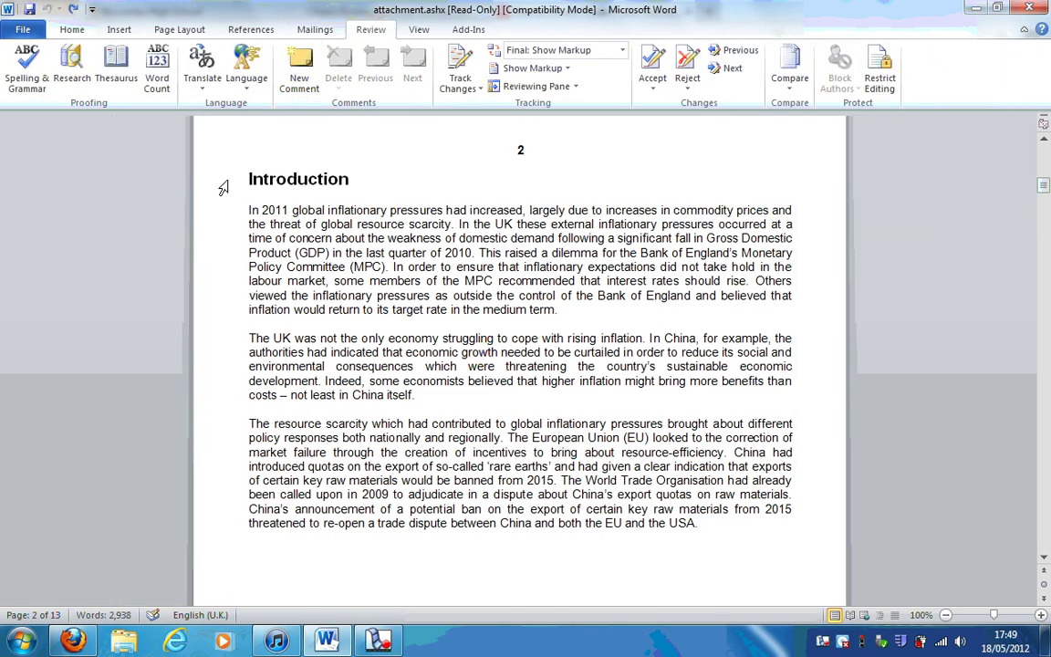
{"action": "left_click_drag", "start_coordinate": [249, 210], "coordinate": [454, 224]}
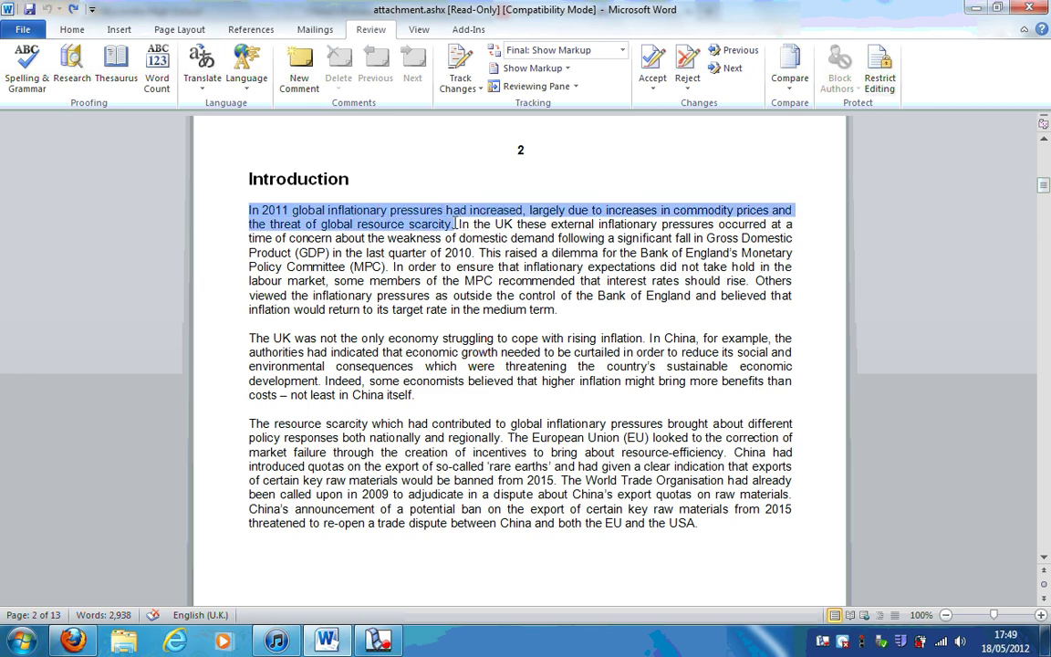
{"action": "left_click", "coordinate": [305, 81]}
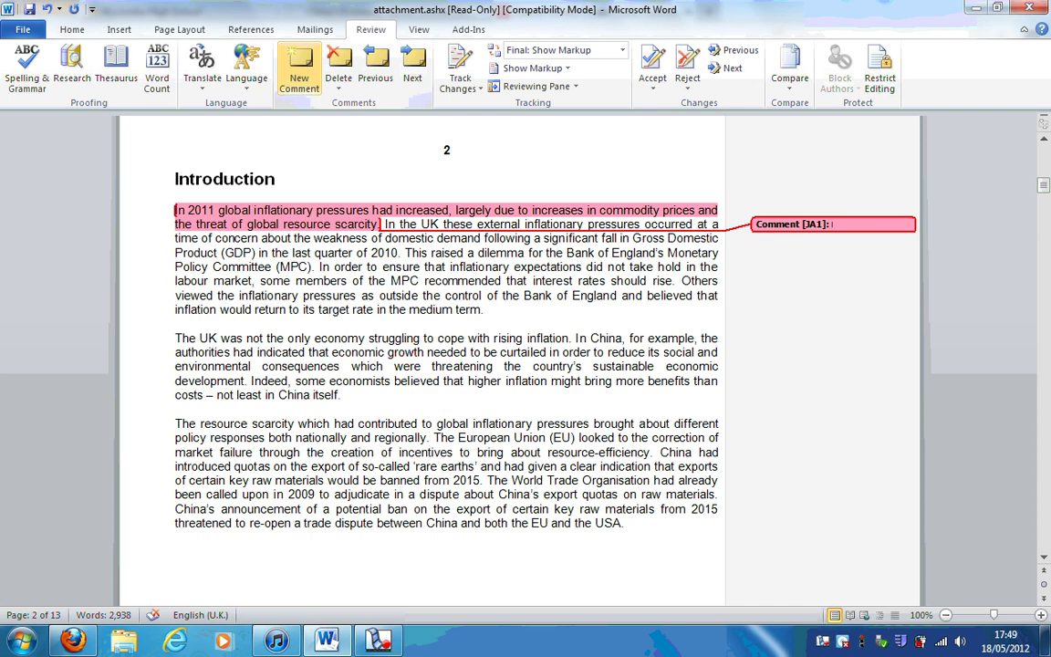
Write "Global inflationary pressures" as the opening text of the comment on the first sentence.
{"action": "type", "text": "ITopics for"}
{"action": "key", "text": "BackSpace"}
{"action": "key", "text": "BackSpace"}
{"action": "key", "text": "BackSpace"}
{"action": "key", "text": "BackSpace"}
{"action": "key", "text": "BackSpace"}
{"action": "key", "text": "BackSpace"}
{"action": "key", "text": "BackSpace"}
{"action": "key", "text": "BackSpace"}
{"action": "key", "text": "BackSpace"}
{"action": "key", "text": "BackSpace"}
{"action": "type", "text": "Global inflationary pressures"}
{"action": "key", "text": "Return"}
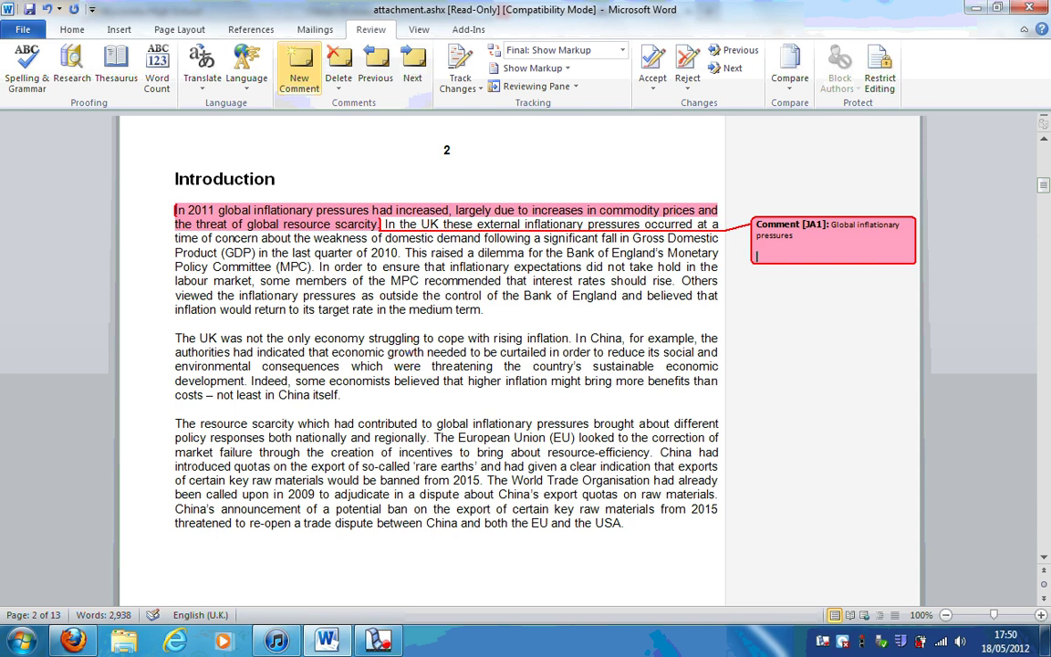
Add "Increasing commodity prices (commodity price index)" and "Global resource scarcity" as separate lines in the first comment.
{"action": "type", "text": "Increasing commodity prices"}
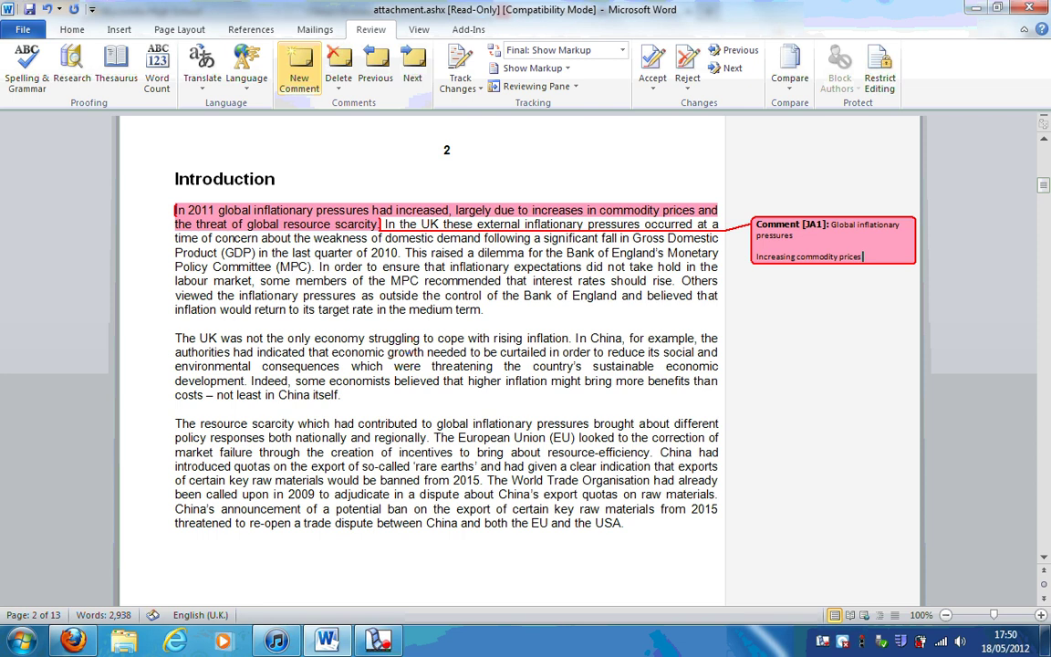
{"action": "type", "text": " (commodity price index)"}
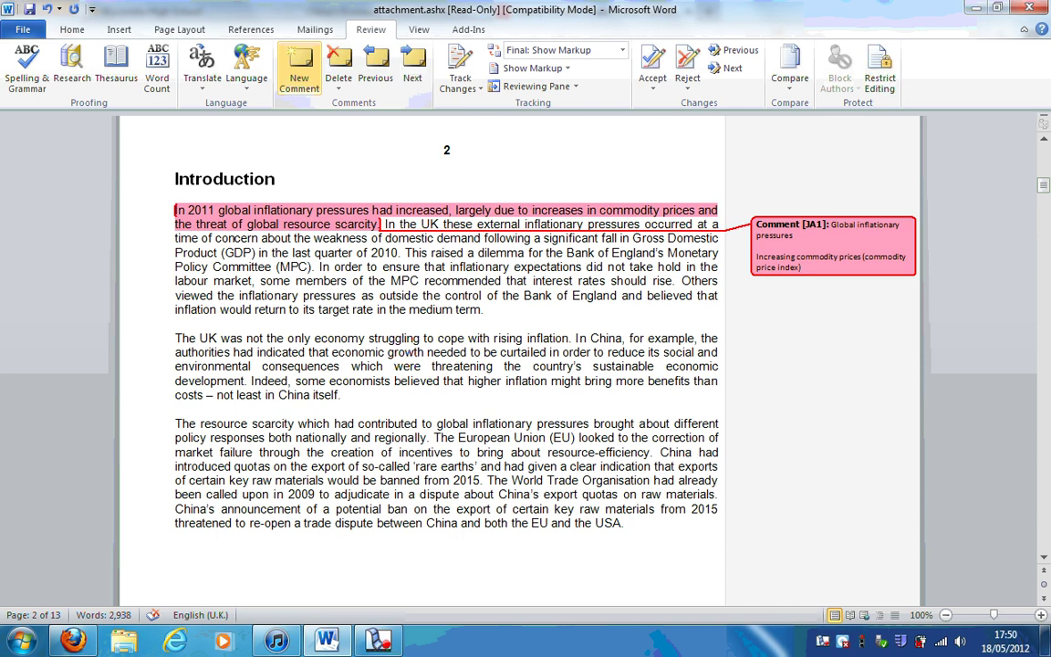
{"action": "key", "text": "Return"}
{"action": "key", "text": "Return"}
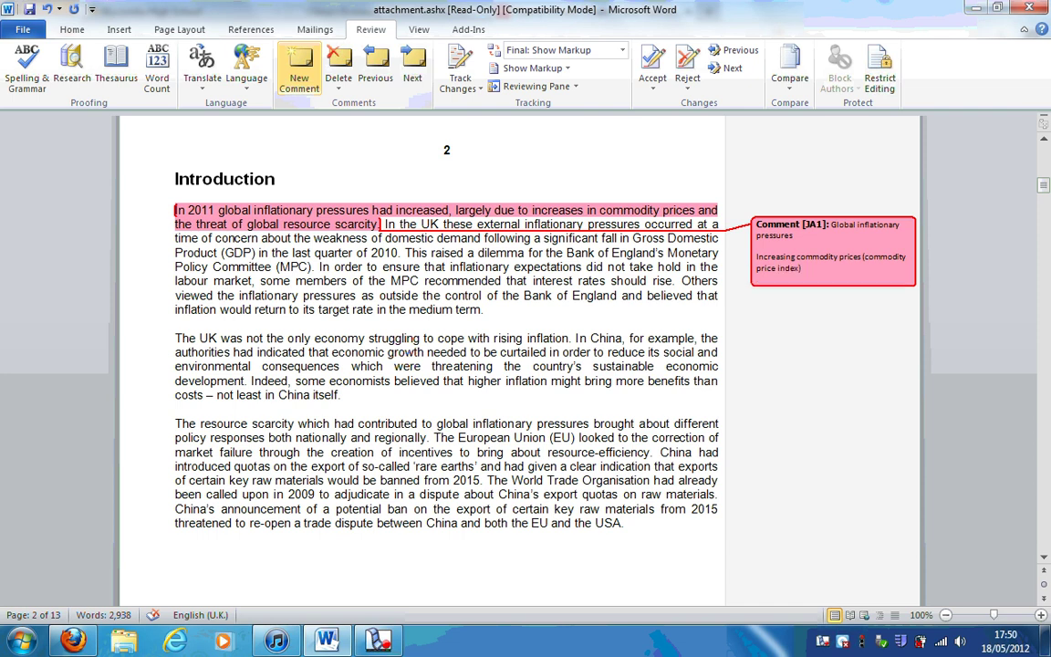
{"action": "type", "text": "Global resour"}
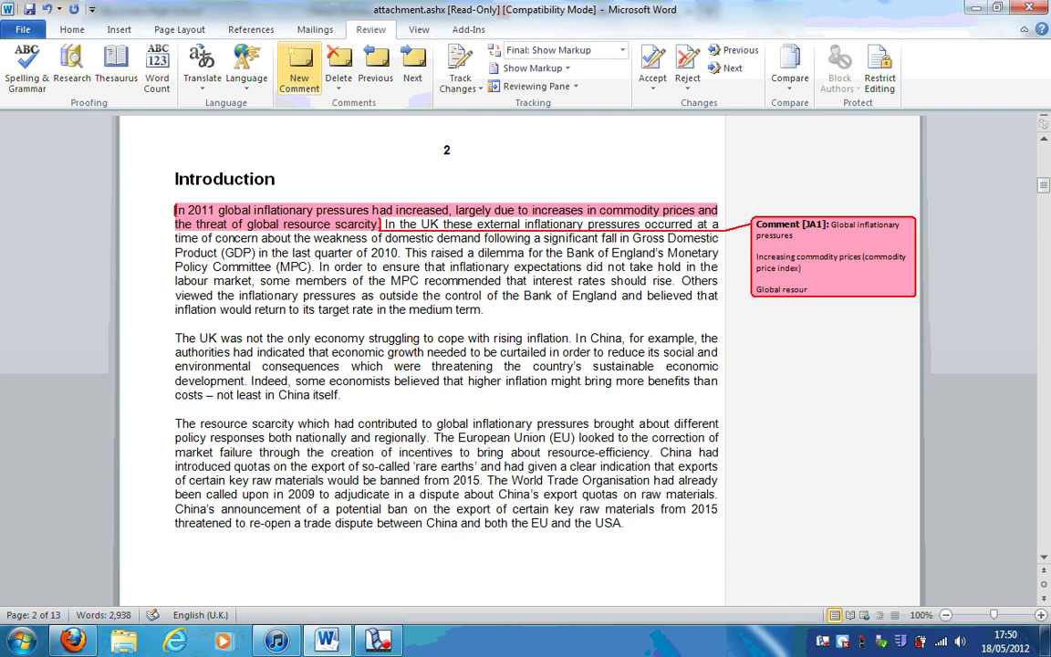
{"action": "type", "text": "ce scarcity"}
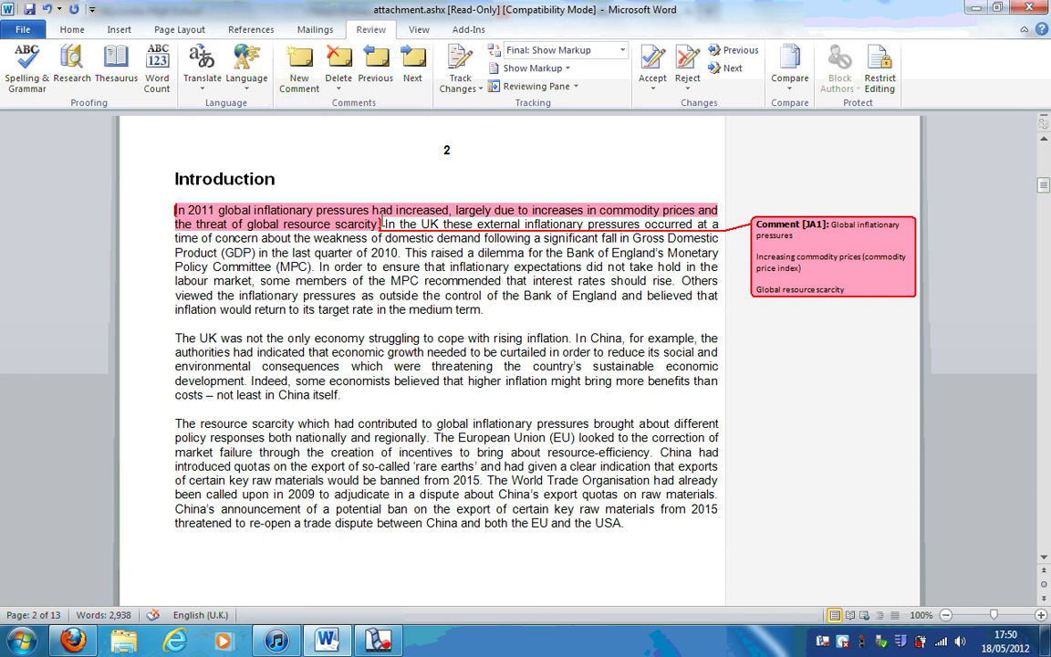
Comment on the second sentence, from "In the UK these external" to "2010", with the text "UK weak domestic demand".
{"action": "left_click", "coordinate": [383, 223]}
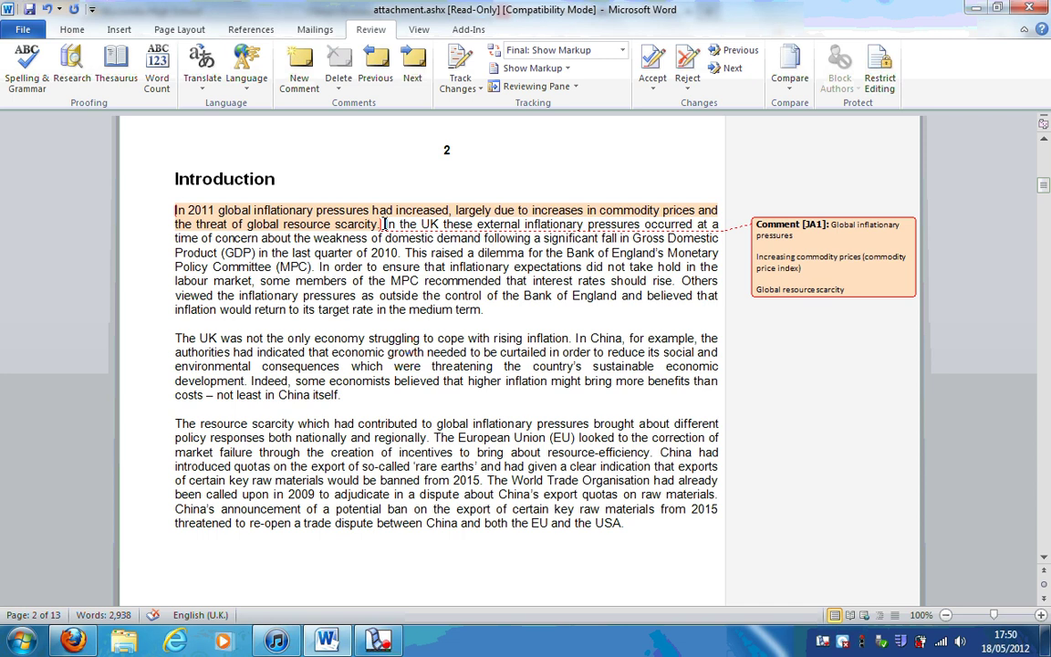
{"action": "left_click_drag", "start_coordinate": [383, 224], "coordinate": [398, 252]}
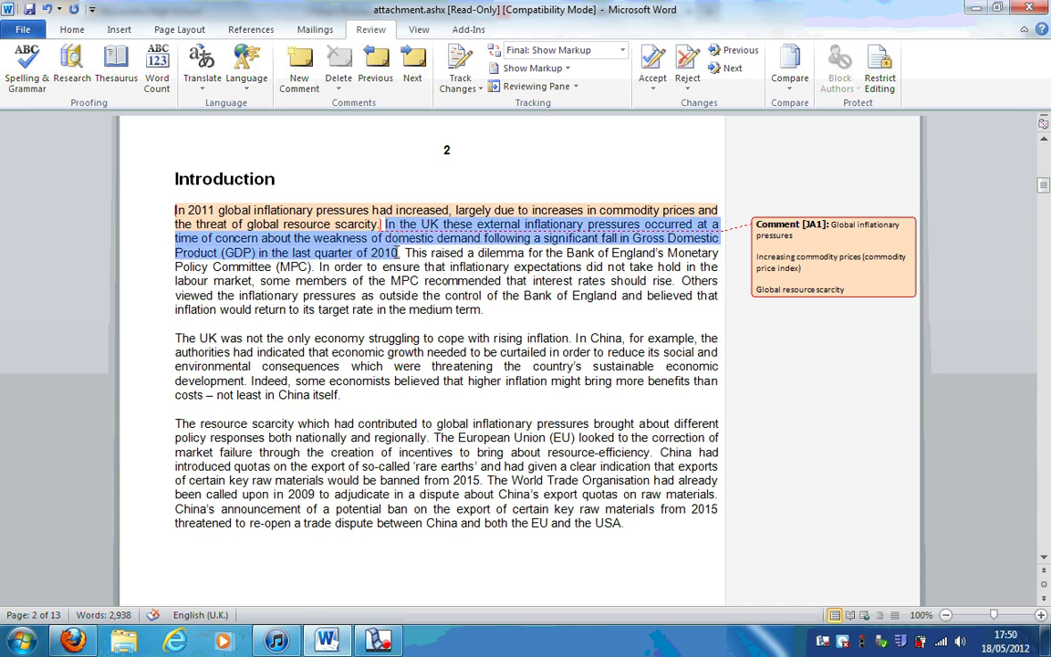
{"action": "left_click", "coordinate": [295, 56]}
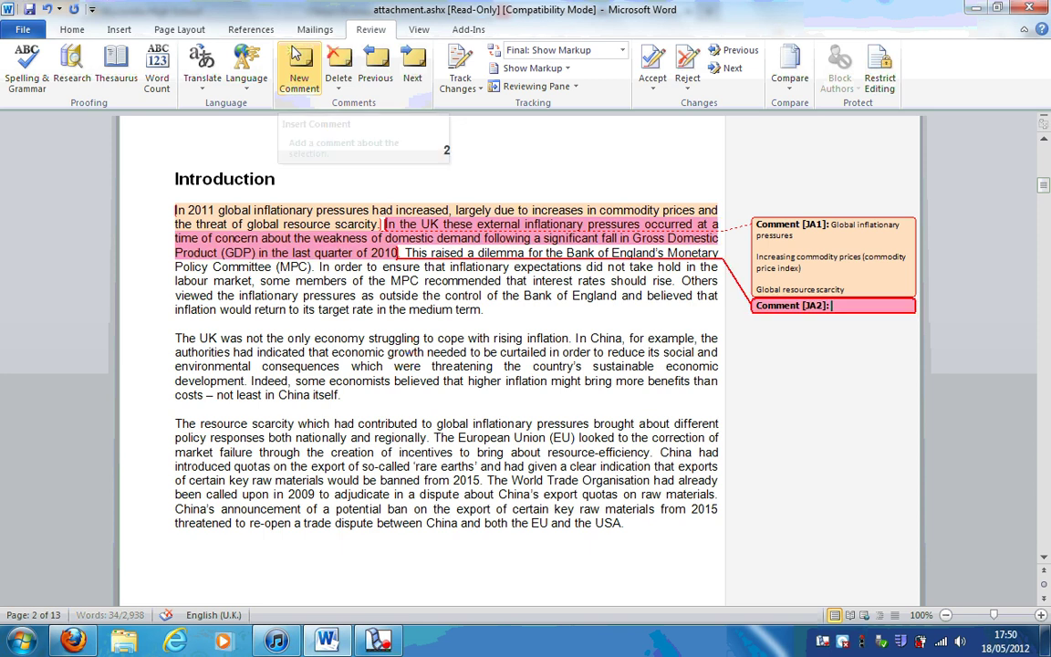
{"action": "type", "text": "UK weak"}
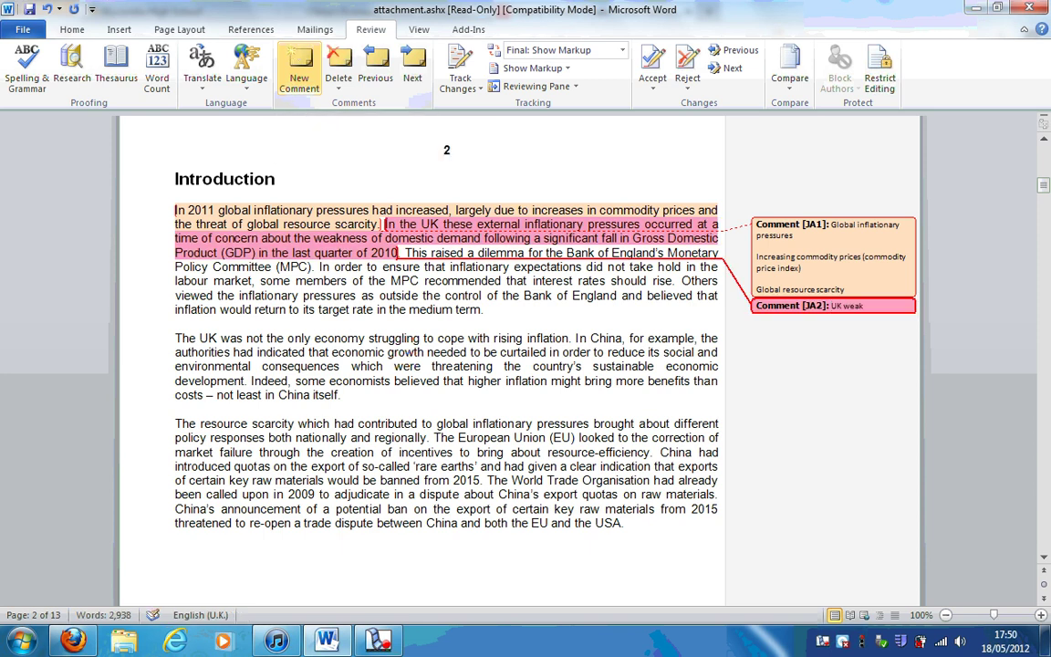
{"action": "type", "text": " domestic demand"}
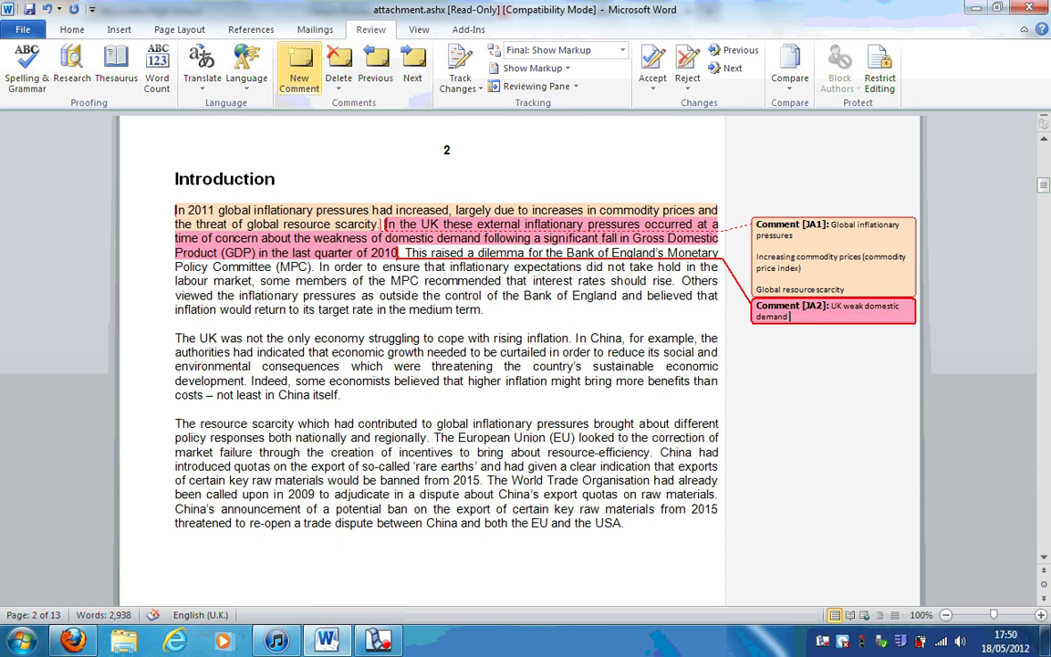
Add the lines "Fall in GDP in the last quarter of 2010", "Track GDP over the past year or so" and "Double-dip recession" to the comment.
{"action": "key", "text": "Return"}
{"action": "key", "text": "Return"}
{"action": "type", "text": "Fall in"}
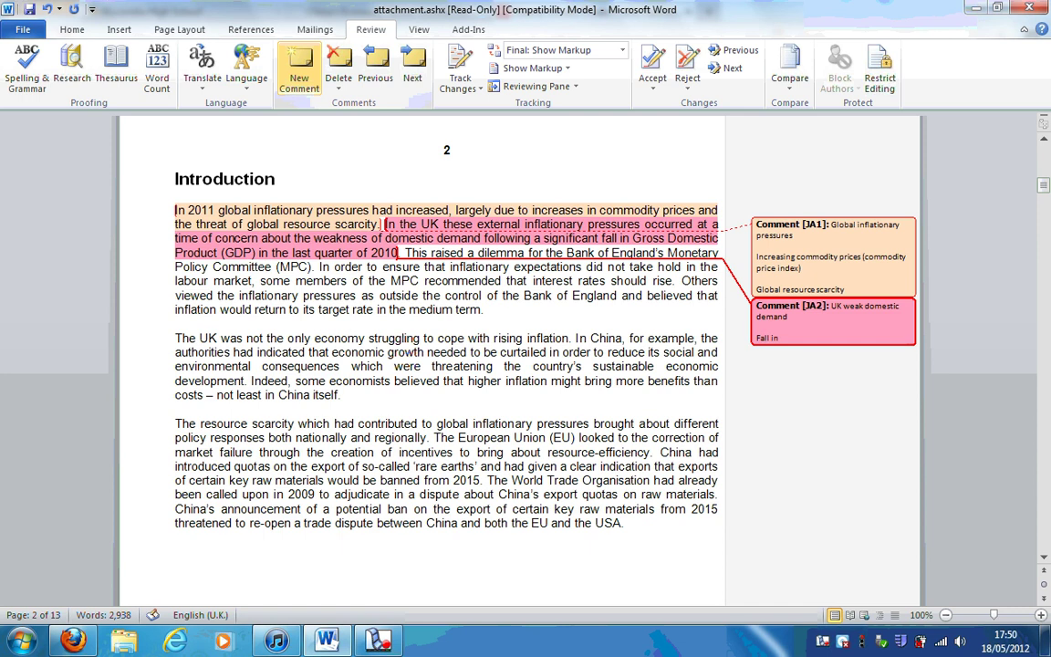
{"action": "type", "text": " GDP in the last quarter of 2010"}
{"action": "key", "text": "Return"}
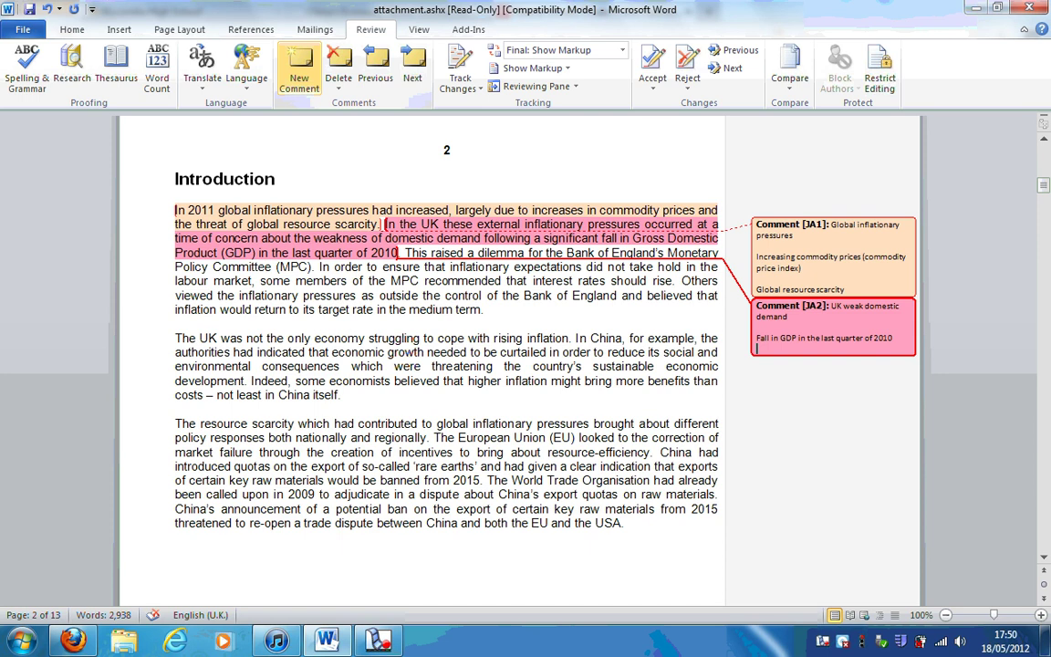
{"action": "type", "text": "Track GDP over the past year or so"}
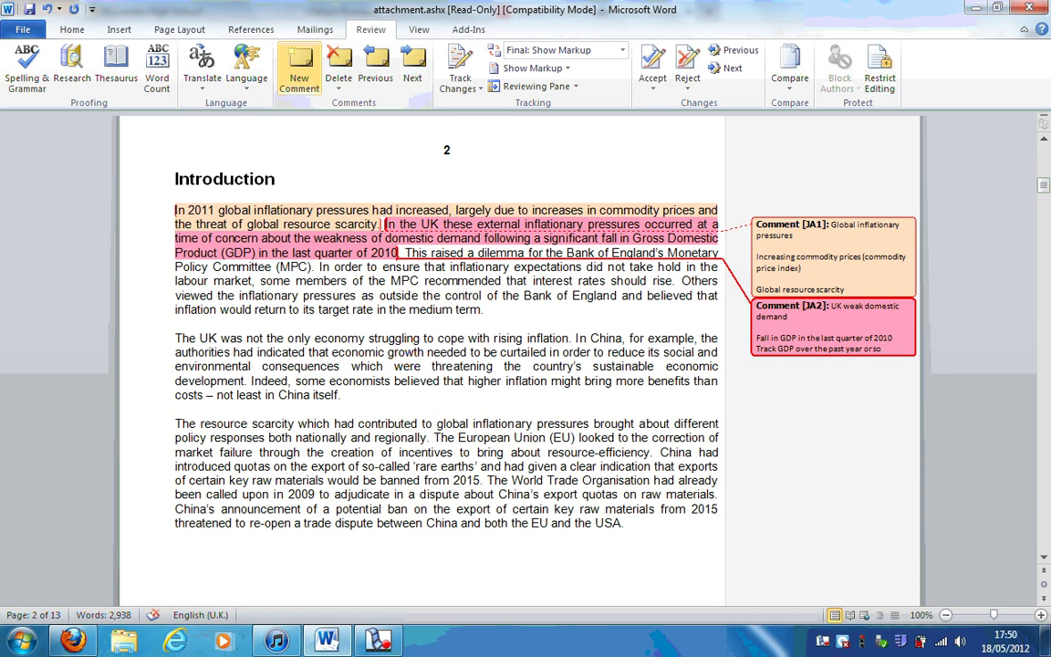
{"action": "key", "text": "Return"}
{"action": "type", "text": "Double-d"}
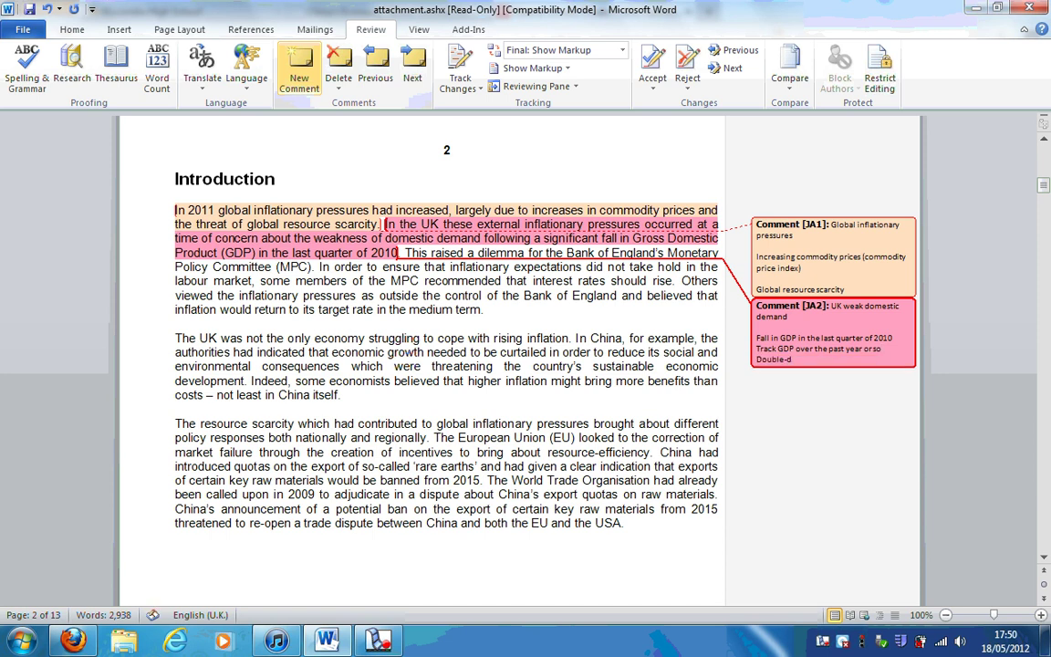
{"action": "type", "text": "ip recession"}
Comment on the third sentence, about the Bank of England's dilemma, with the text "Monetary Policy Committee".
{"action": "left_click", "coordinate": [402, 253]}
{"action": "left_click_drag", "start_coordinate": [403, 253], "coordinate": [318, 266]}
{"action": "left_click", "coordinate": [299, 62]}
{"action": "type", "text": "MOnet"}
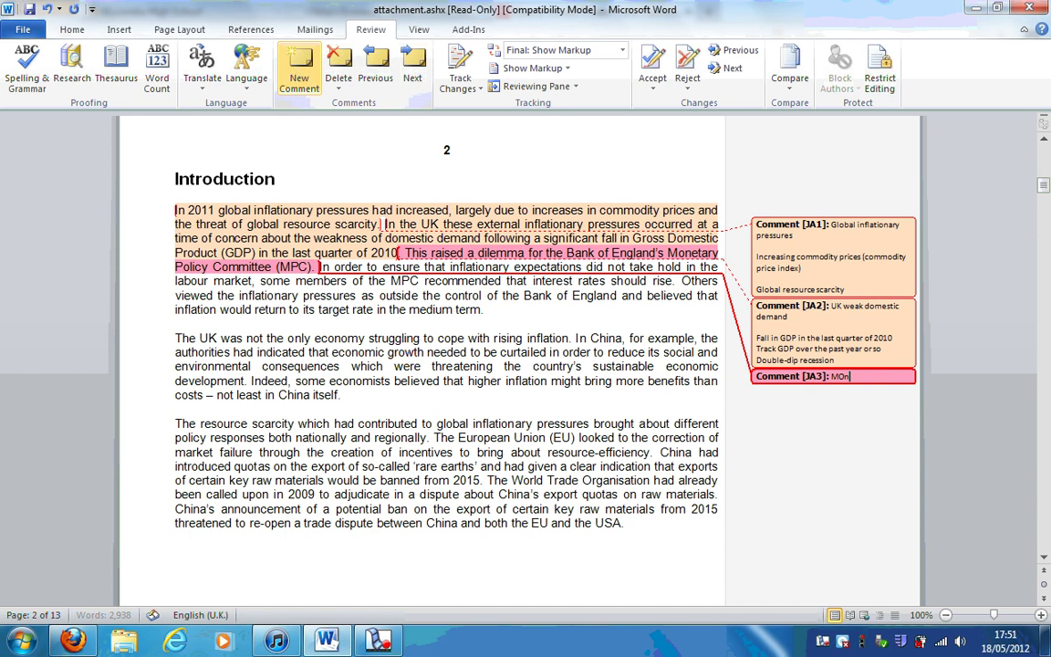
{"action": "key", "text": "BackSpace"}
{"action": "key", "text": "BackSpace"}
{"action": "key", "text": "BackSpace"}
{"action": "key", "text": "BackSpace"}
{"action": "type", "text": "ary Policy Commit"}
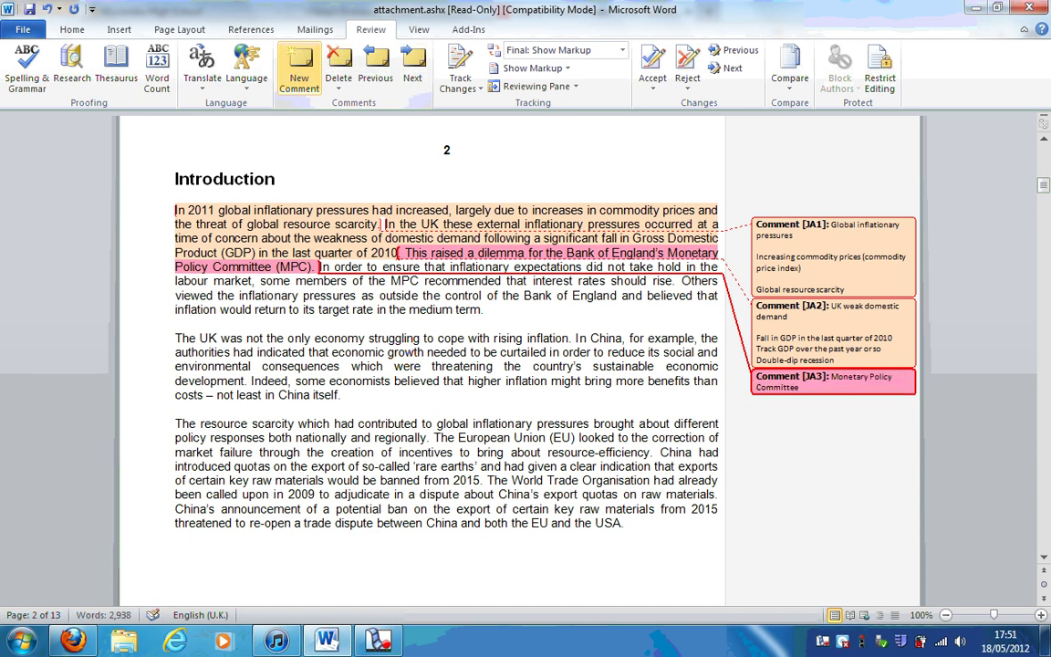
{"action": "type", "text": "tee"}
{"action": "key", "text": "Return"}
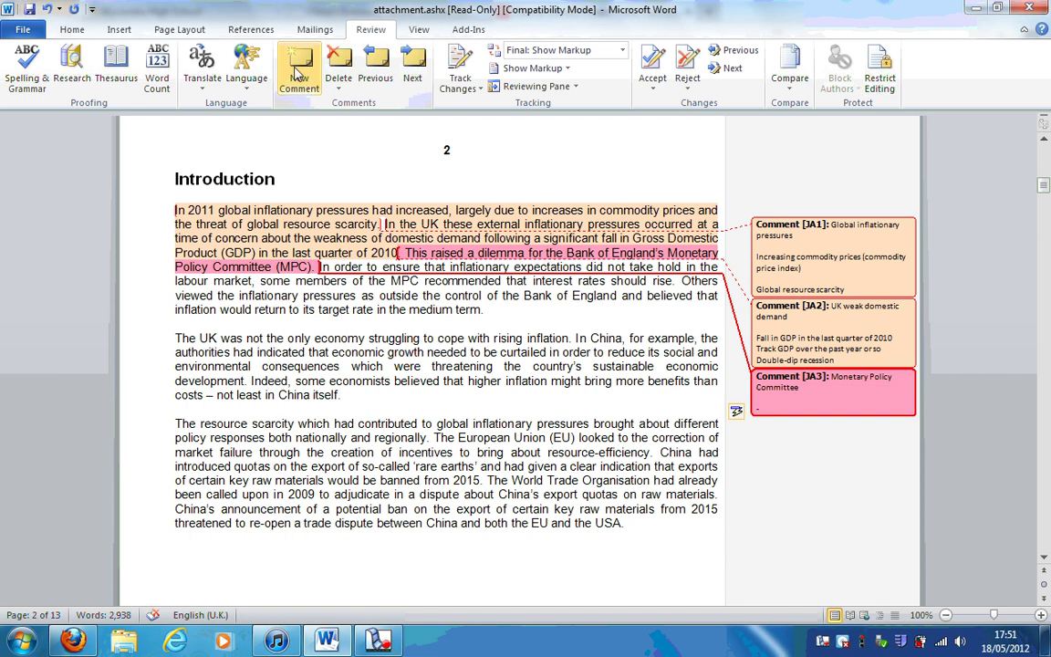
Add the dashed lines "-What do they do" and "-Who are they" to the Monetary Policy Committee comment.
{"action": "type", "text": "-What do they do"}
{"action": "key", "text": "Return"}
{"action": "type", "text": "-"}
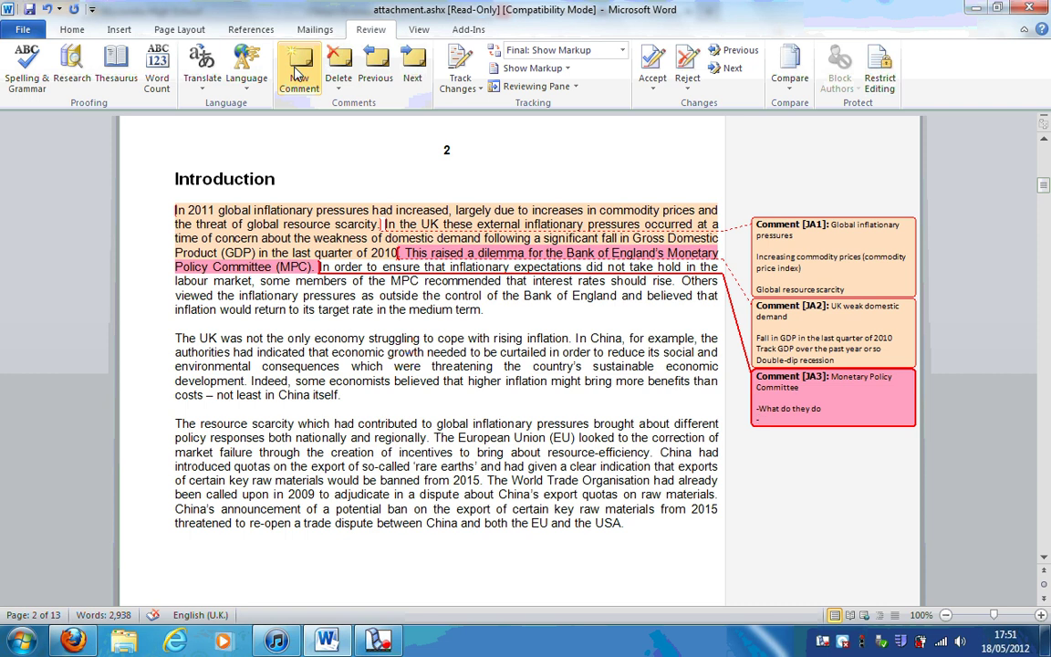
{"action": "type", "text": "Who are they"}
{"action": "key", "text": "Return"}
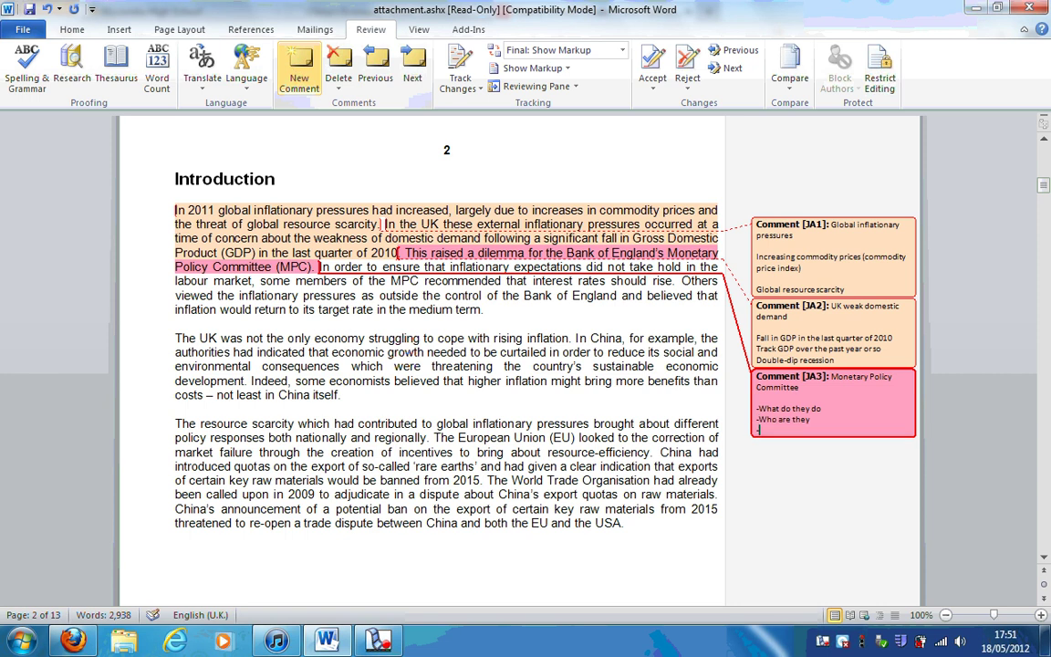
Add the dashed line "-Hawks vs Doves" to the Monetary Policy Committee comment.
{"action": "type", "text": "-Hawks vs Doves"}
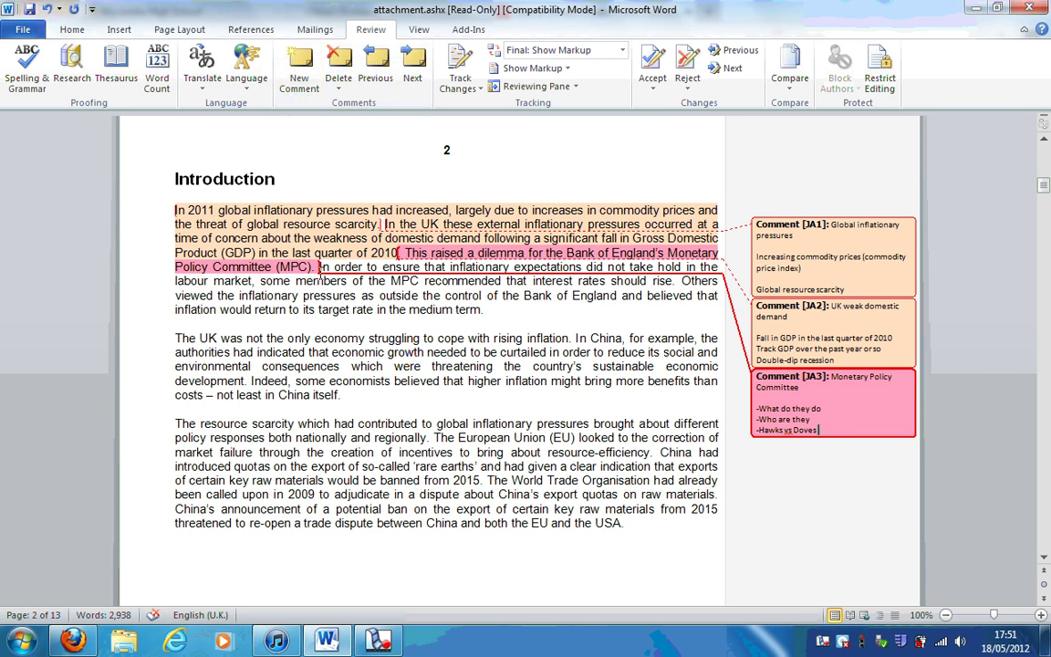
Comment on the sentence starting "In order to ensure" with "What are inflationary expectations?" and, below it, "Why would they impact the labour market?".
{"action": "left_click_drag", "start_coordinate": [319, 268], "coordinate": [680, 286]}
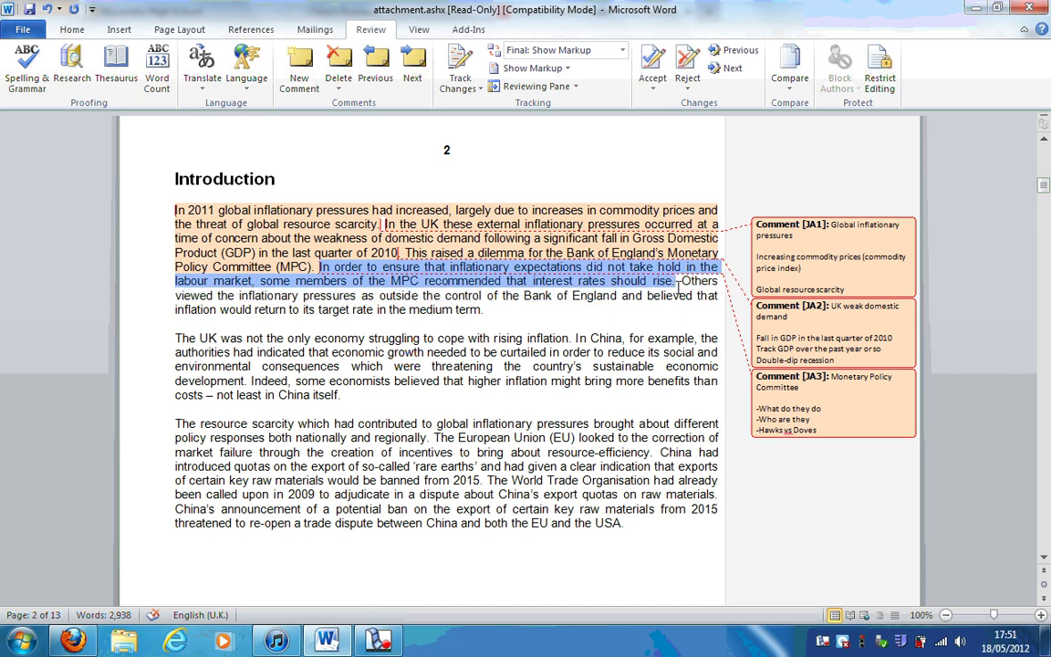
{"action": "left_click", "coordinate": [301, 78]}
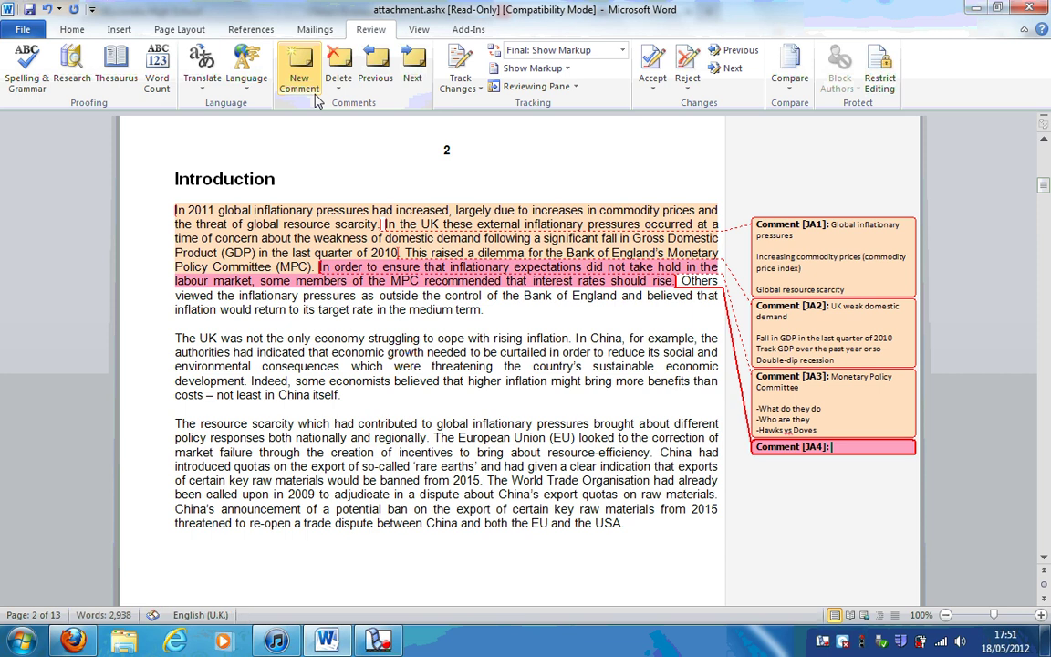
{"action": "type", "text": "What are inflationary expe"}
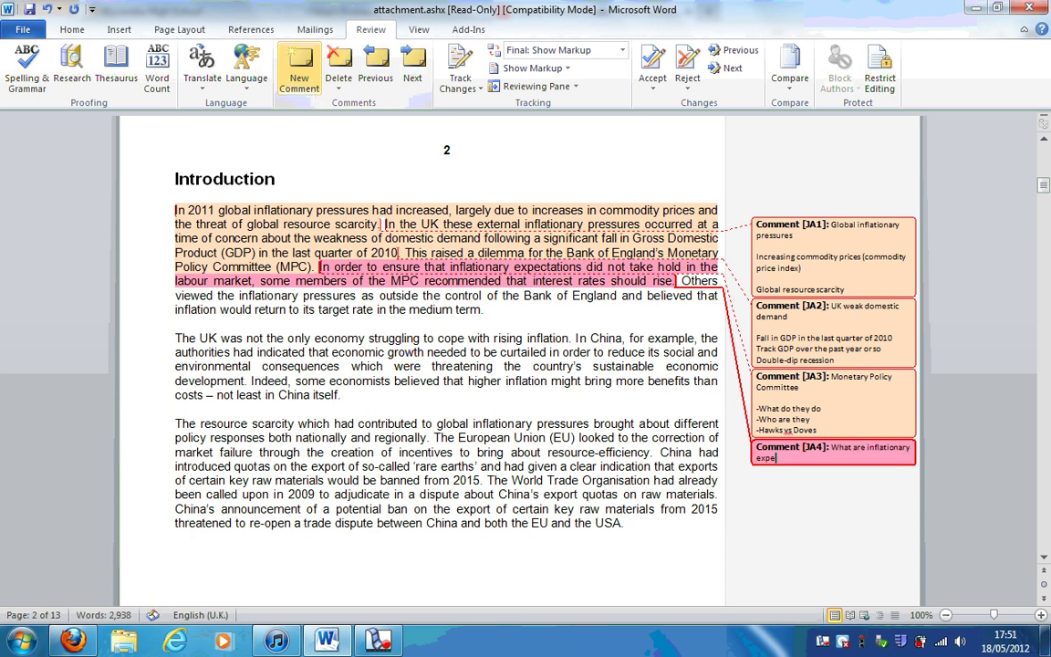
{"action": "type", "text": "ctations?  "}
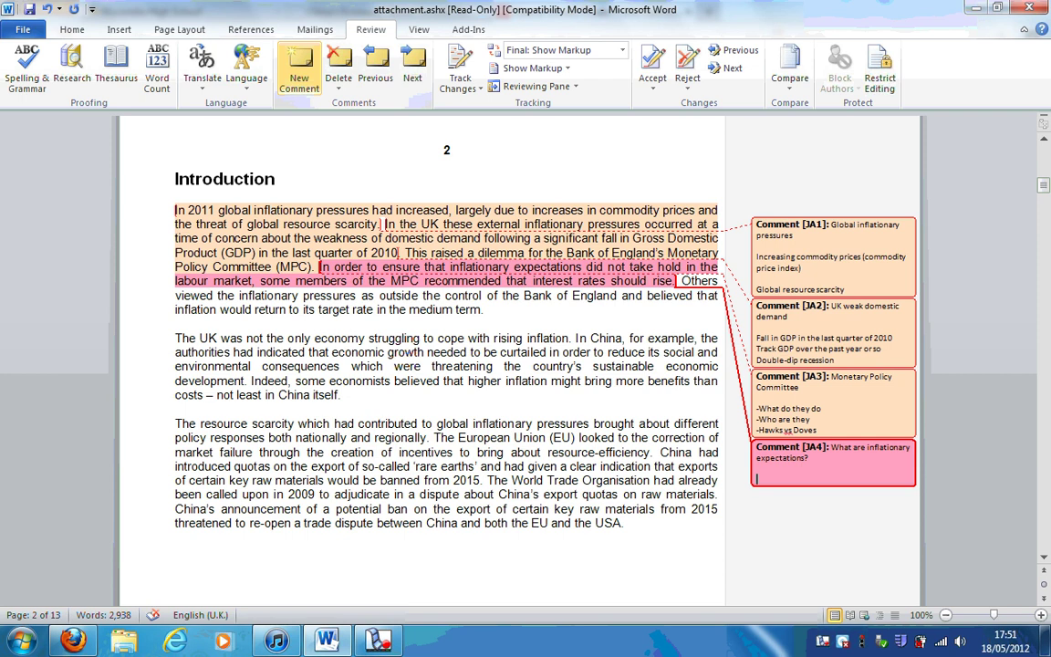
{"action": "type", "text": "Why would they impact the labour market?"}
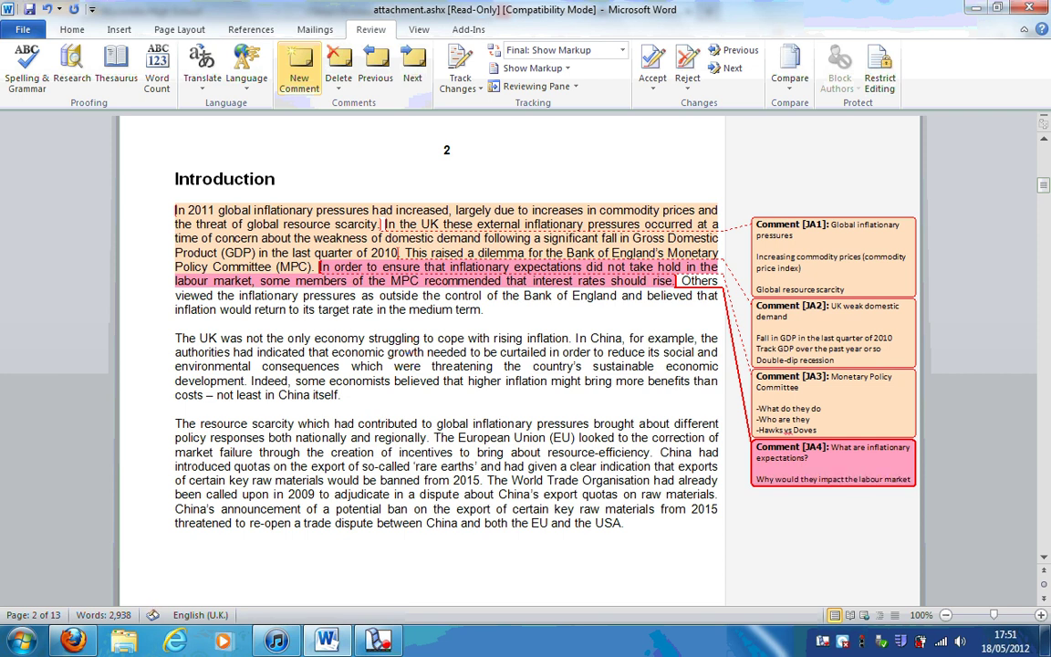
Add "Who would suggest increasing interest rates and what is their argument?" to the inflationary expectations comment, separated by a blank line.
{"action": "key", "text": "Return"}
{"action": "key", "text": "Return"}
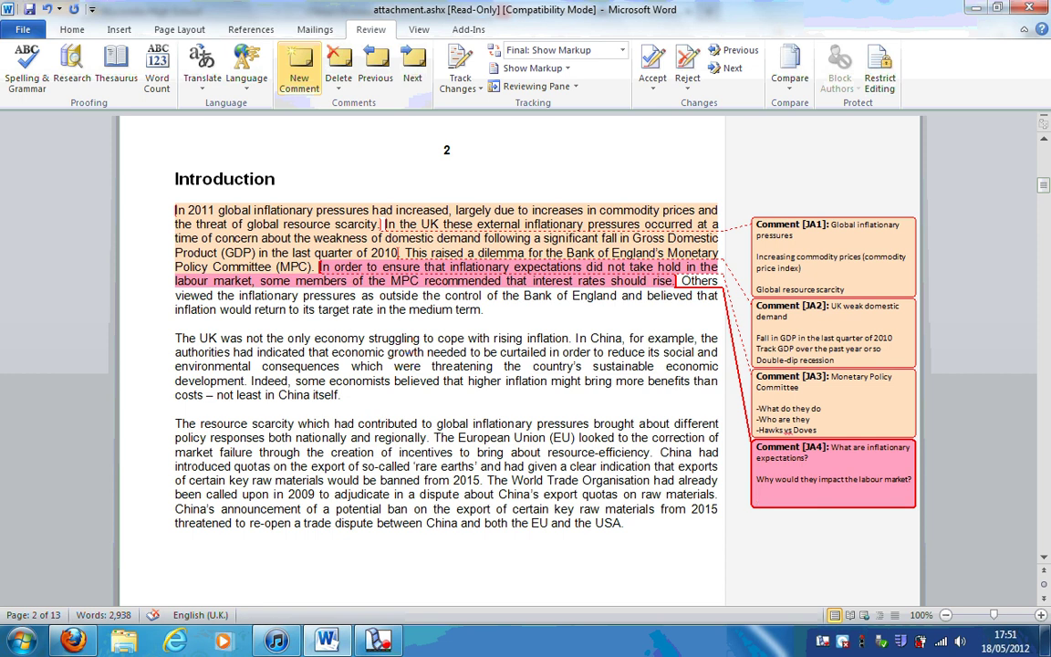
{"action": "type", "text": "Who would suggess"}
{"action": "type", "text": " increasing interest ra"}
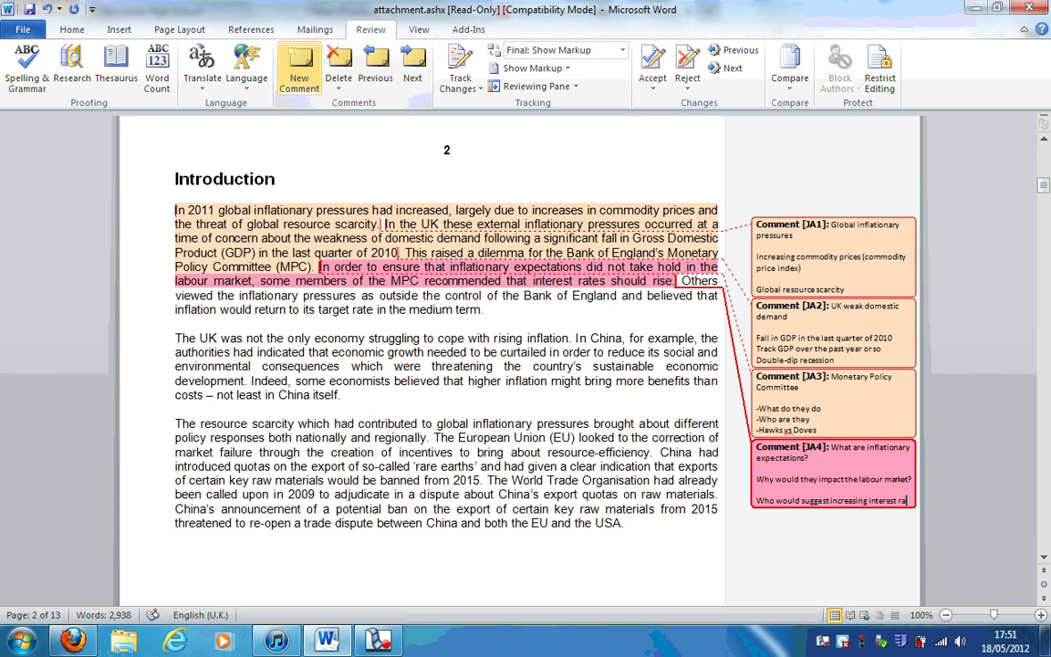
{"action": "type", "text": "tes an"}
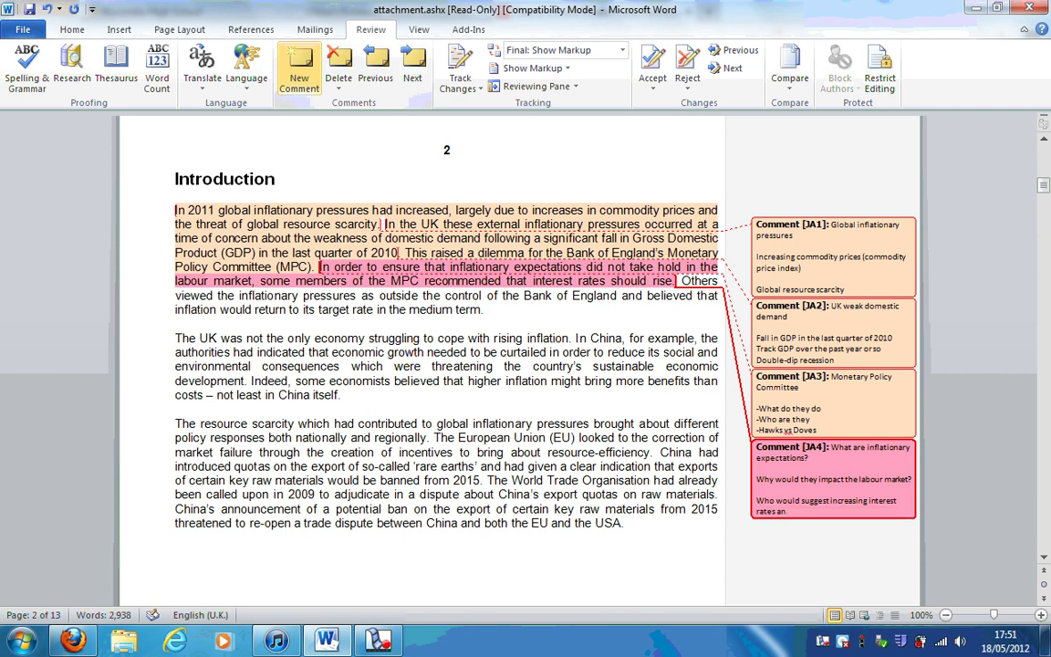
{"action": "type", "text": "d what is their argument?"}
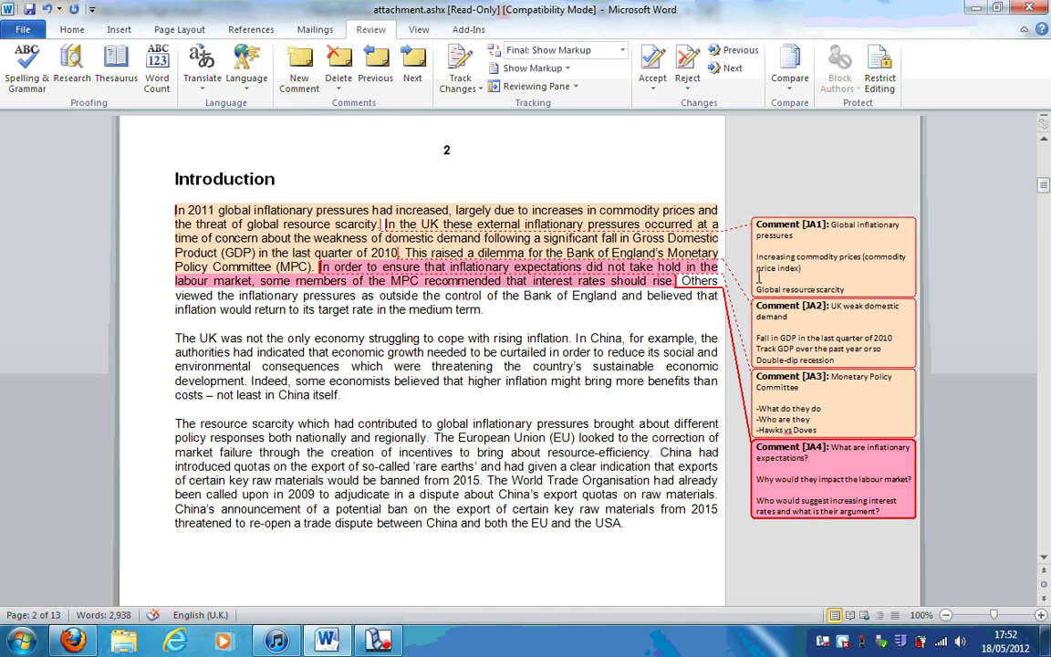
Comment on the first paragraph's last sentence, starting "Others viewed", with the text "Who holds this view? (Doves)".
{"action": "left_click", "coordinate": [680, 283]}
{"action": "left_click_drag", "start_coordinate": [680, 283], "coordinate": [680, 313]}
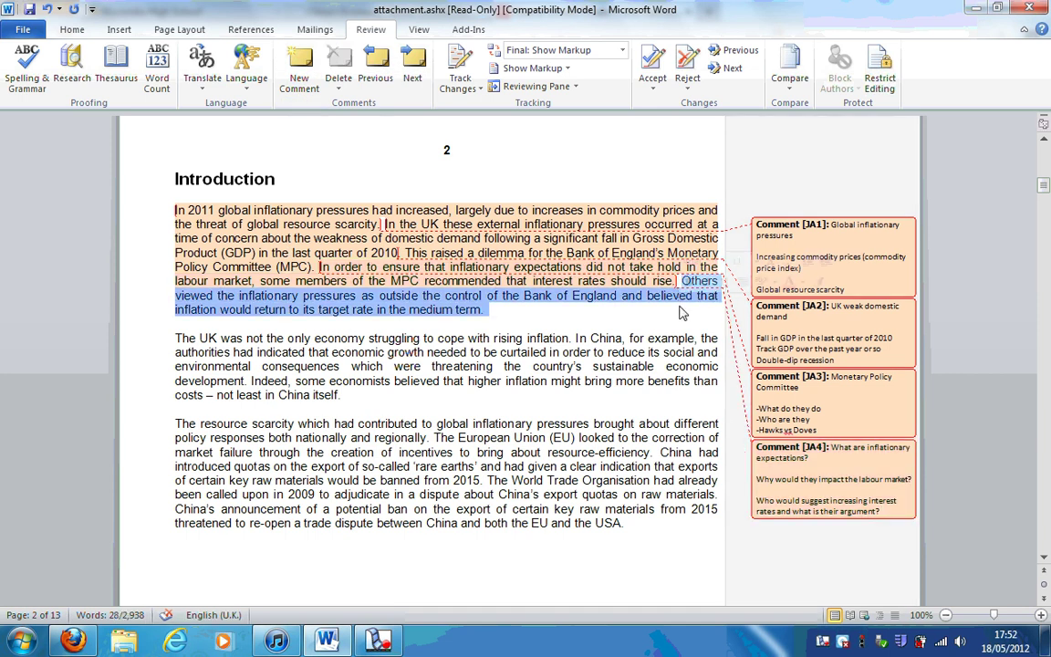
{"action": "left_click", "coordinate": [287, 65]}
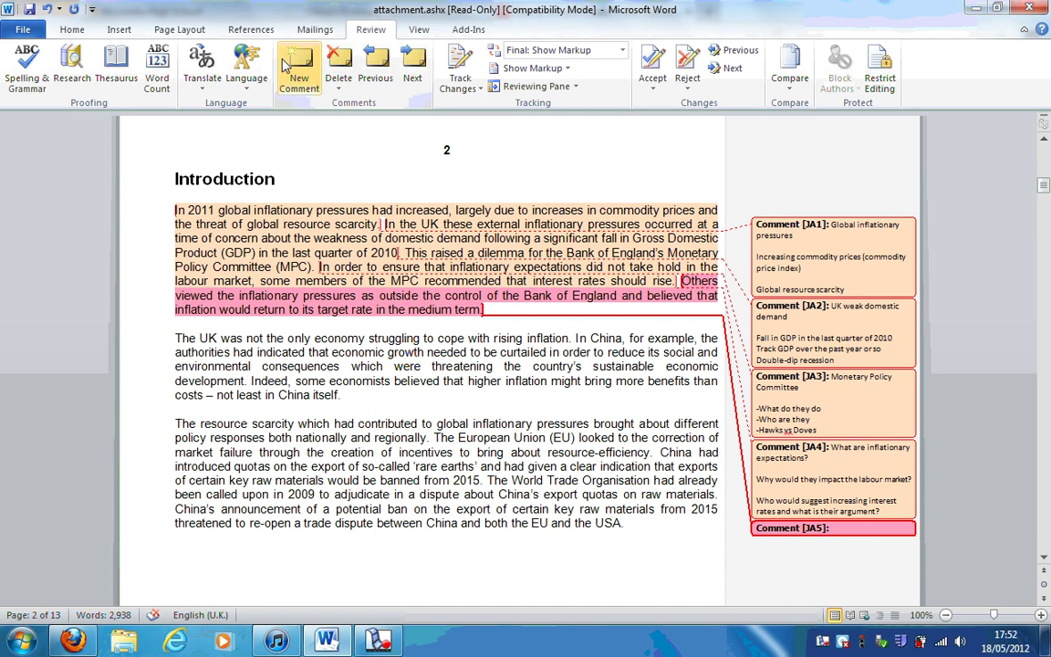
{"action": "type", "text": "Who holds this view? (Do"}
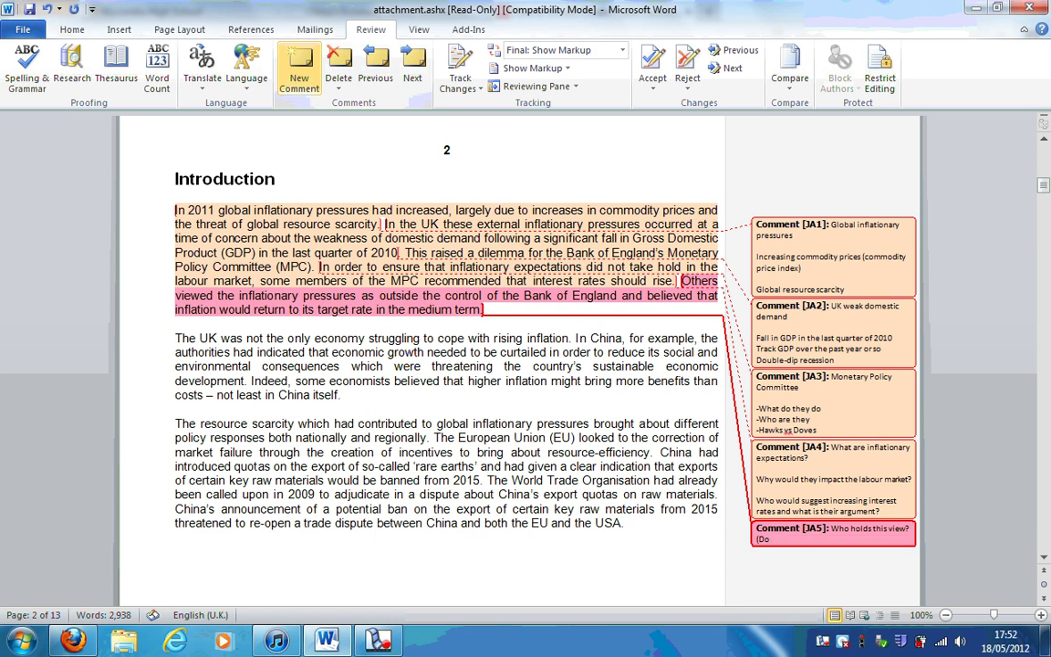
{"action": "type", "text": "ves)"}
Add "Why is it outside the control of the BoE and what is meant by the medium term?" below a blank line in the Doves comment.
{"action": "key", "text": "Return"}
{"action": "key", "text": "Return"}
{"action": "type", "text": "Why is i"}
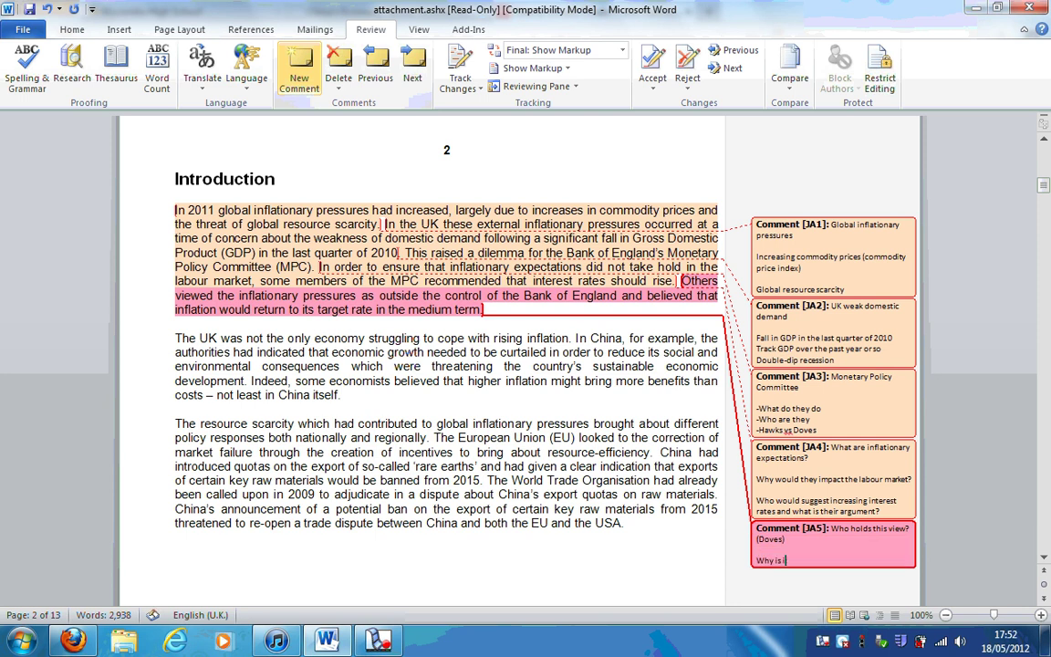
{"action": "type", "text": "t outside the control of the b"}
{"action": "key", "text": "BackSpace"}
{"action": "type", "text": "B"}
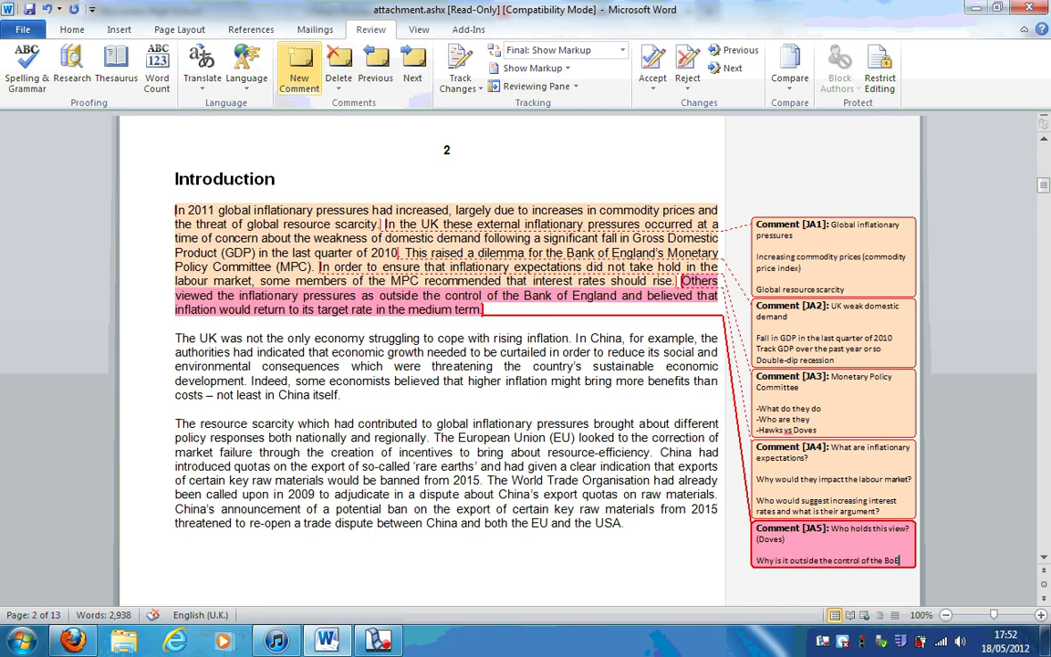
{"action": "type", "text": "oE and what is mea"}
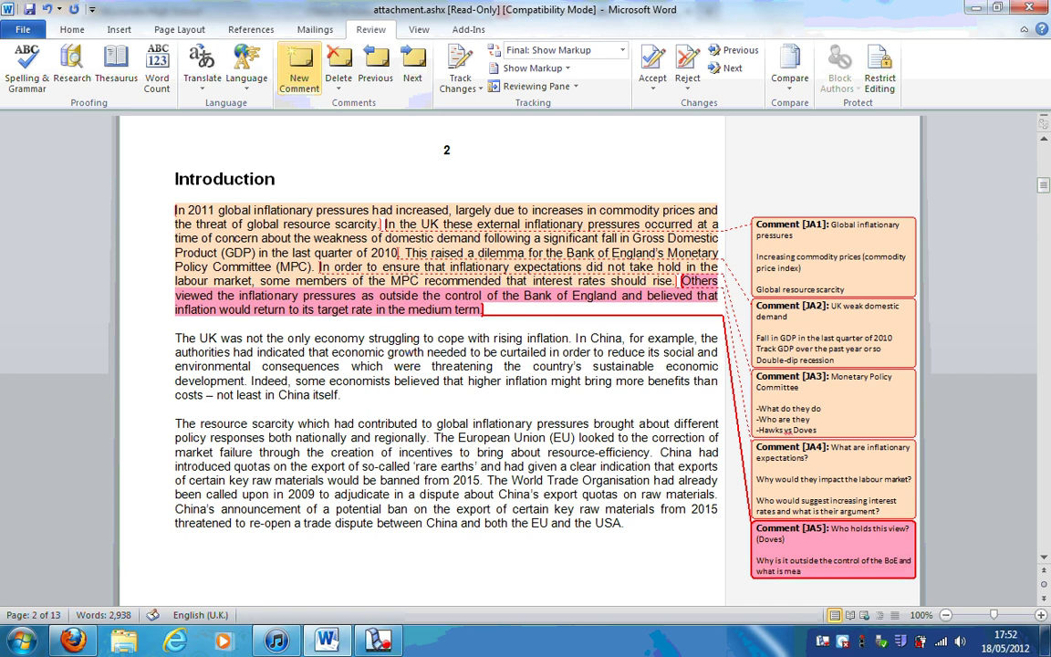
{"action": "type", "text": "nt by the medium term?"}
{"action": "key", "text": "Return"}
{"action": "key", "text": "BackSpace"}
Comment on the second paragraph's first sentence with the lines "Key issue of inflation" and "Inflation impacting another economy".
{"action": "left_click", "coordinate": [179, 336]}
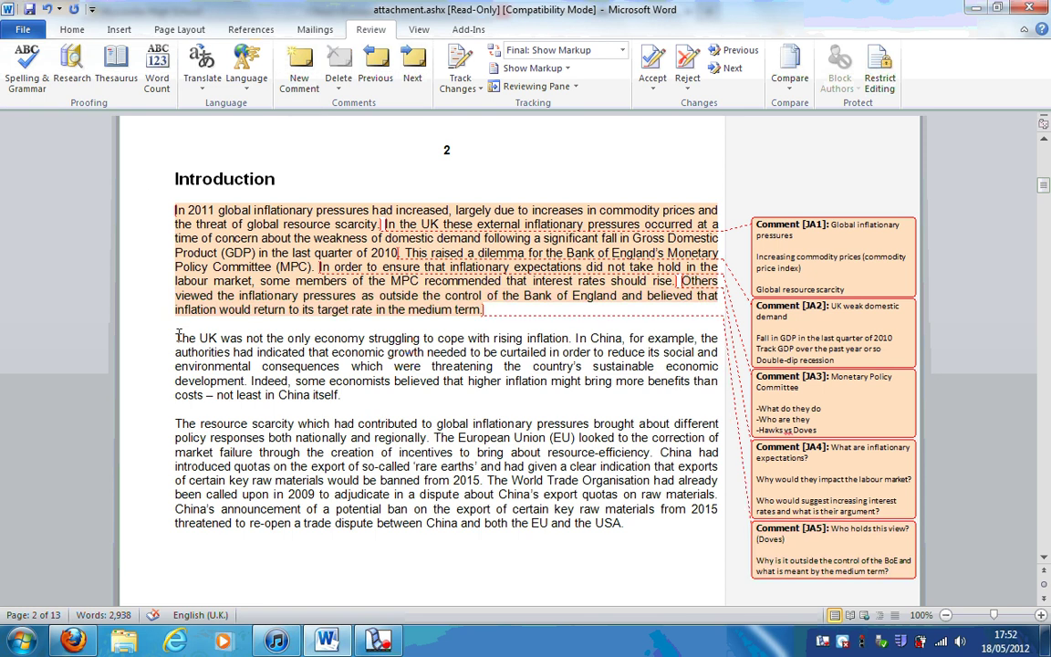
{"action": "left_click_drag", "start_coordinate": [176, 337], "coordinate": [575, 347]}
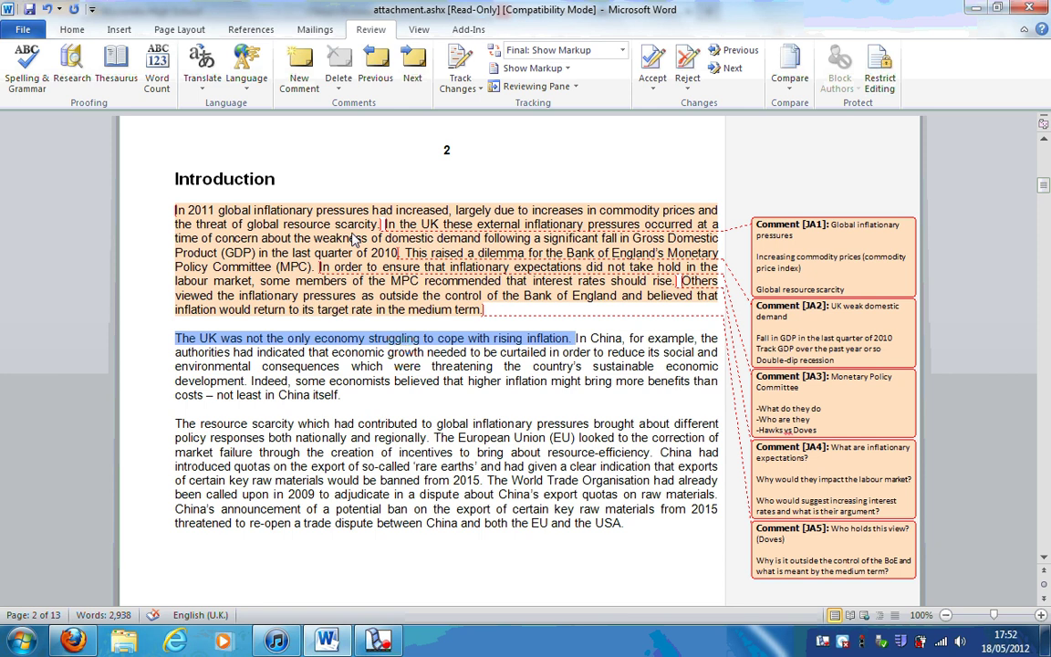
{"action": "left_click", "coordinate": [299, 68]}
{"action": "type", "text": "Key issue of inflation"}
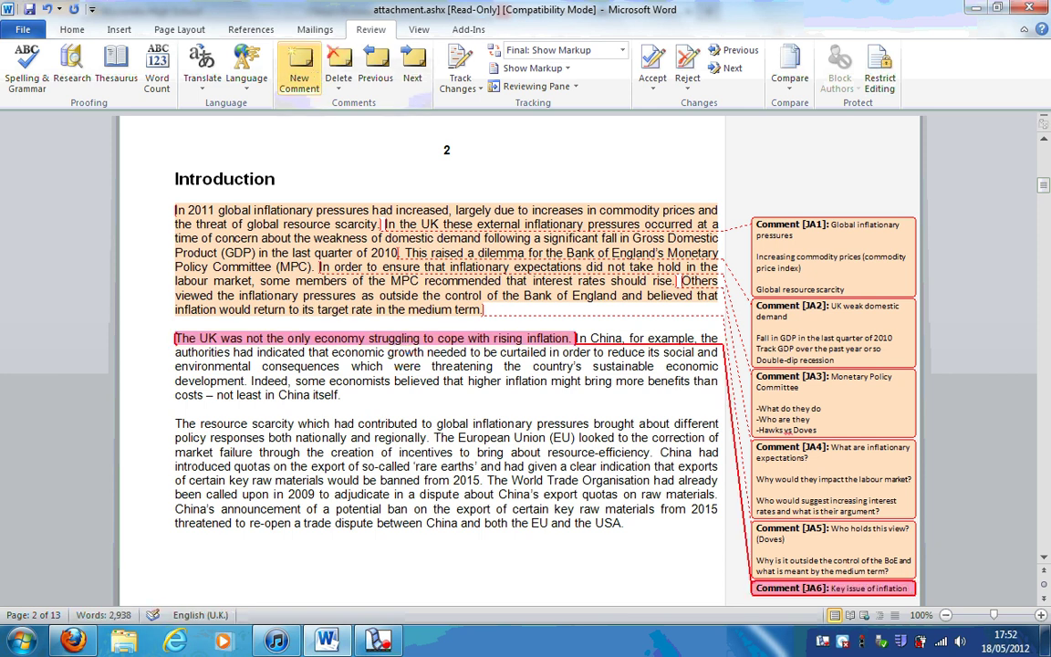
{"action": "key", "text": "Return"}
{"action": "type", "text": "Inflation "}
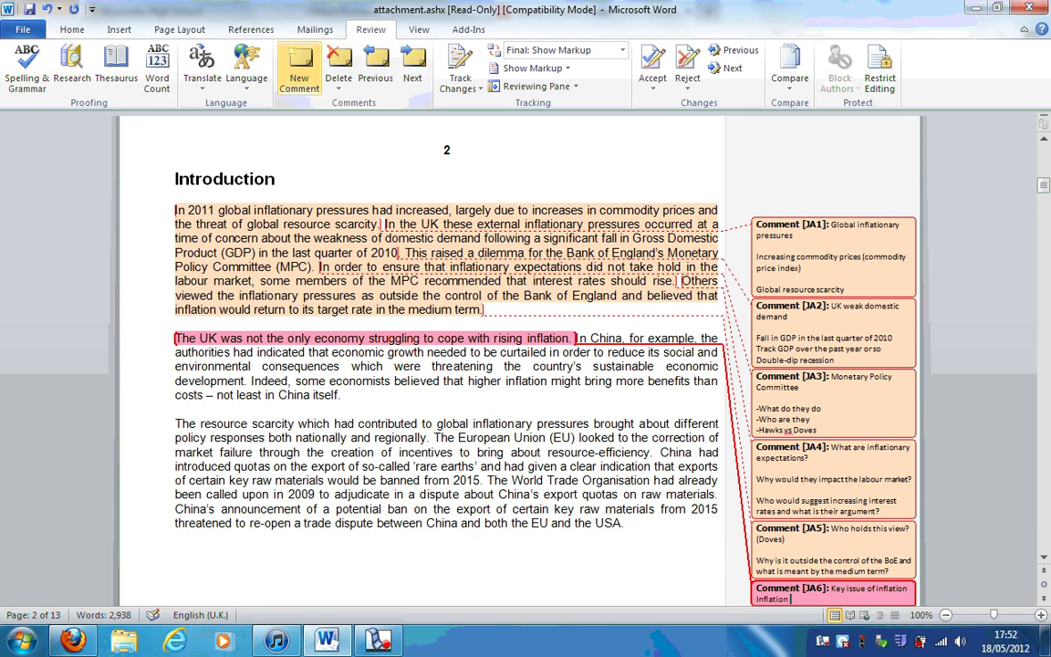
{"action": "type", "text": "impacting another economy"}
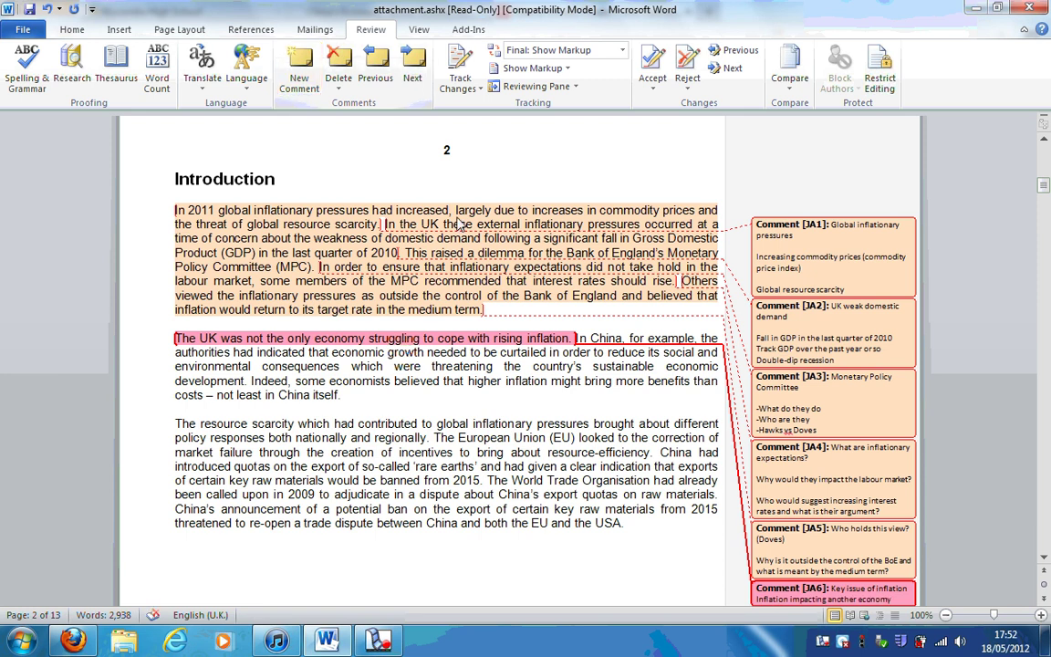
Comment on "In China… consequences" with "Why does economic growth need to be curtailed? What are the current social and environmental consequences that we are trying to reduce?".
{"action": "left_click", "coordinate": [574, 338]}
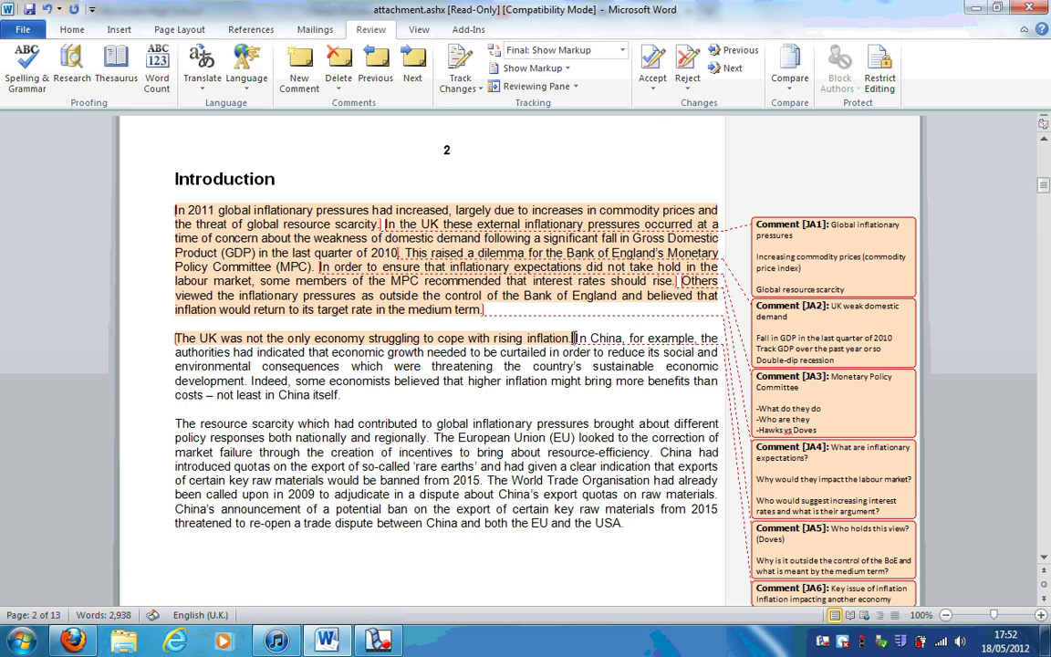
{"action": "left_click_drag", "start_coordinate": [574, 337], "coordinate": [340, 368]}
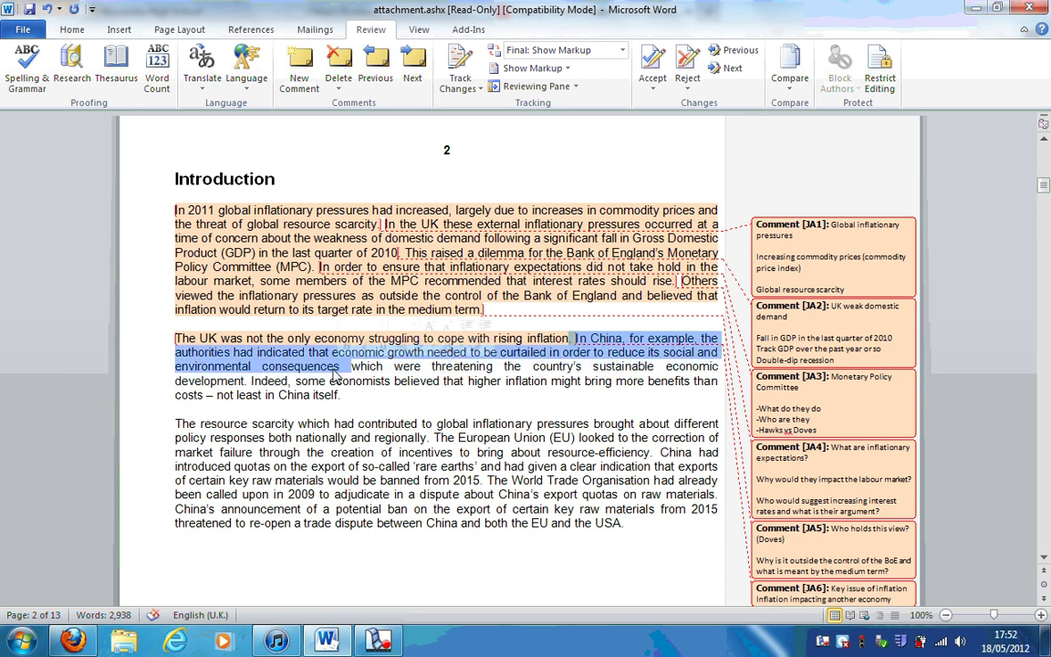
{"action": "left_click", "coordinate": [302, 79]}
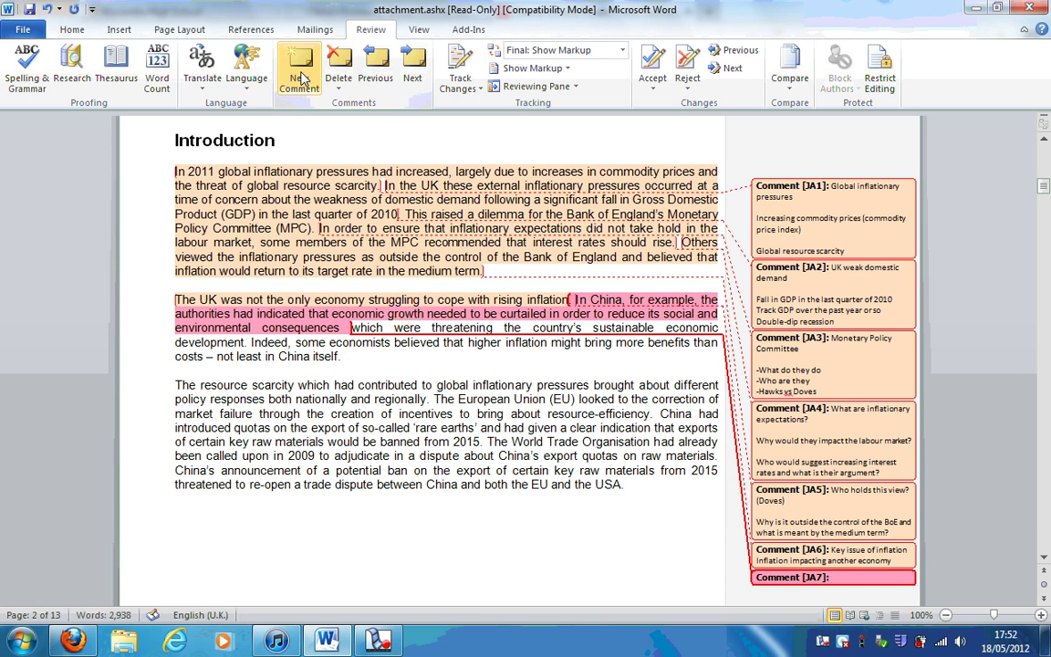
{"action": "type", "text": "Why does economic gro"}
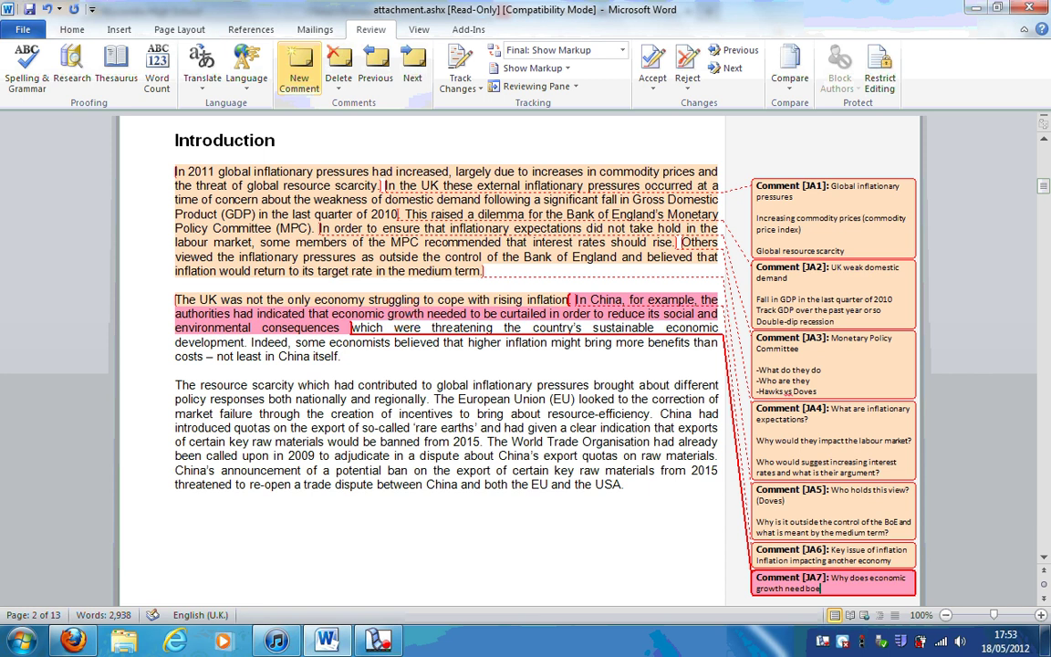
{"action": "type", "text": "wth need boe"}
{"action": "key", "text": "BackSpace"}
{"action": "key", "text": "BackSpace"}
{"action": "key", "text": "BackSpace"}
{"action": "type", "text": "to be curtailed? What are the current social and"}
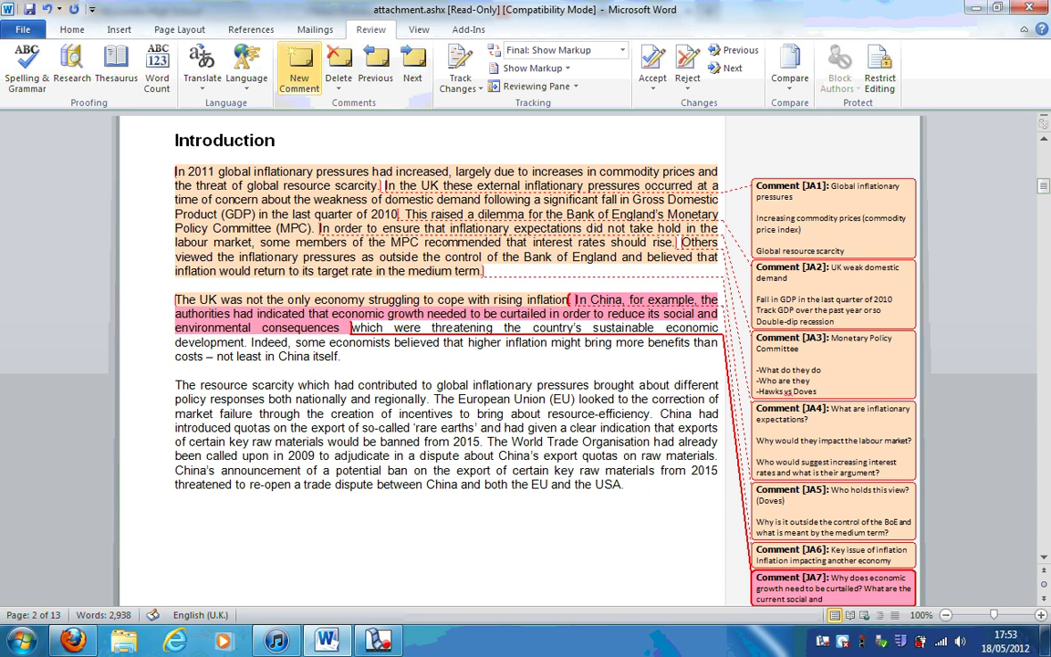
{"action": "type", "text": " environmental consequences that we are trying to"}
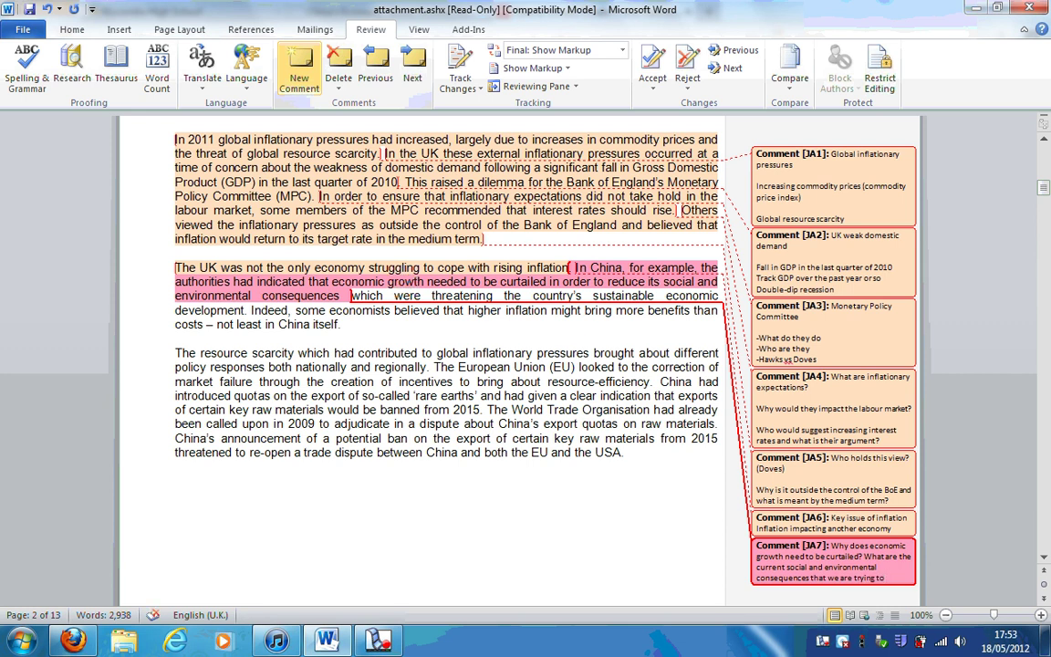
{"action": "type", "text": " reduce?"}
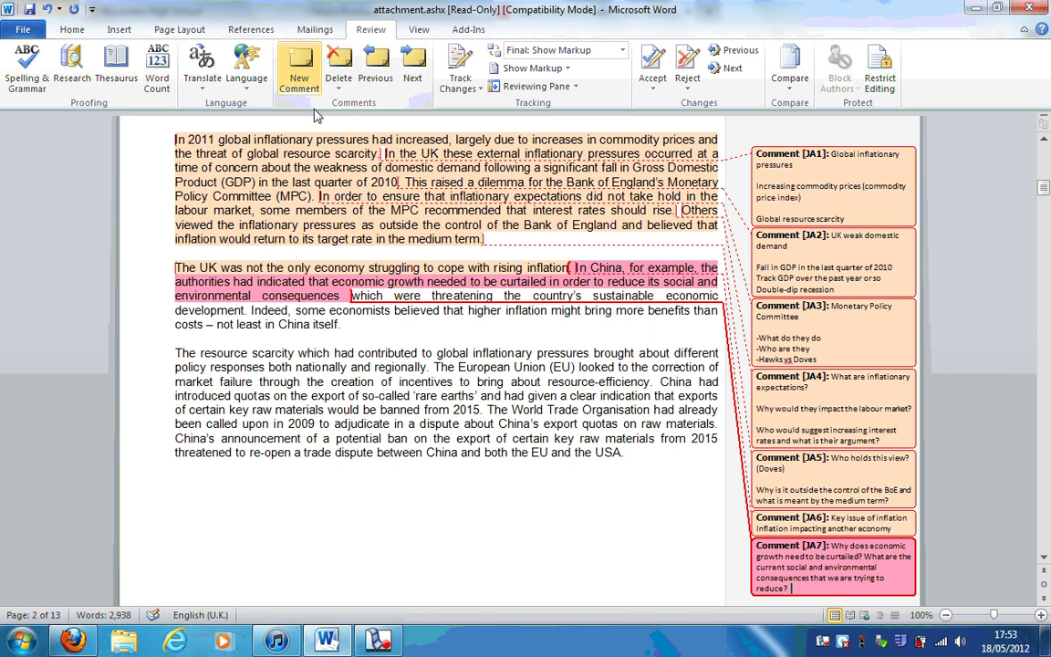
Comment on the clause from "which were threatening" to "development" with "Why is China's sustainable economic development in question?".
{"action": "left_click", "coordinate": [351, 297]}
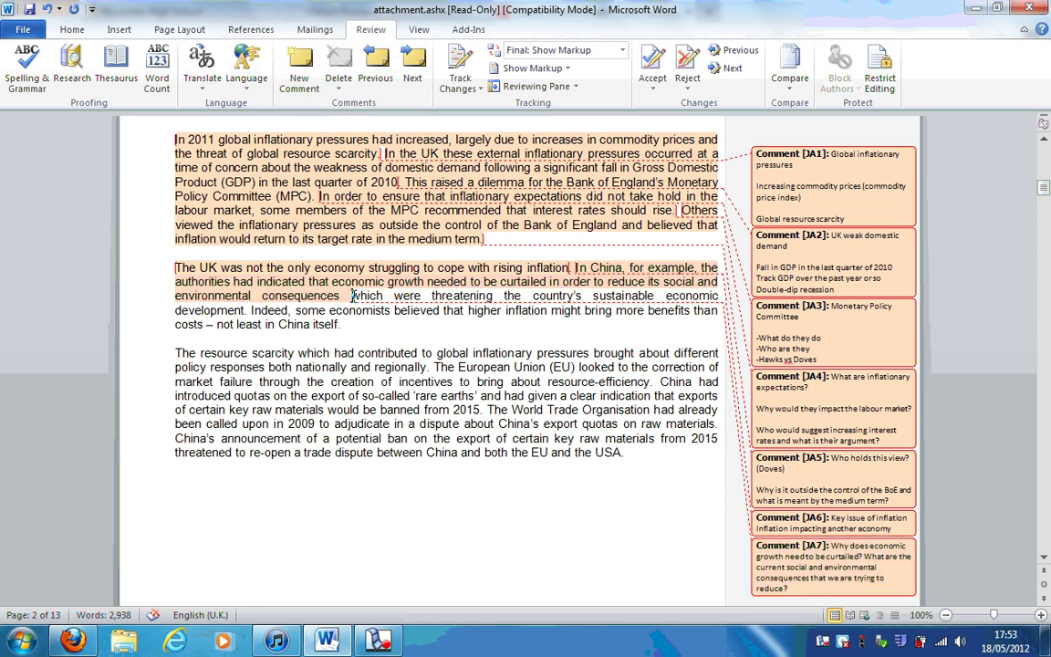
{"action": "left_click_drag", "start_coordinate": [352, 297], "coordinate": [253, 311]}
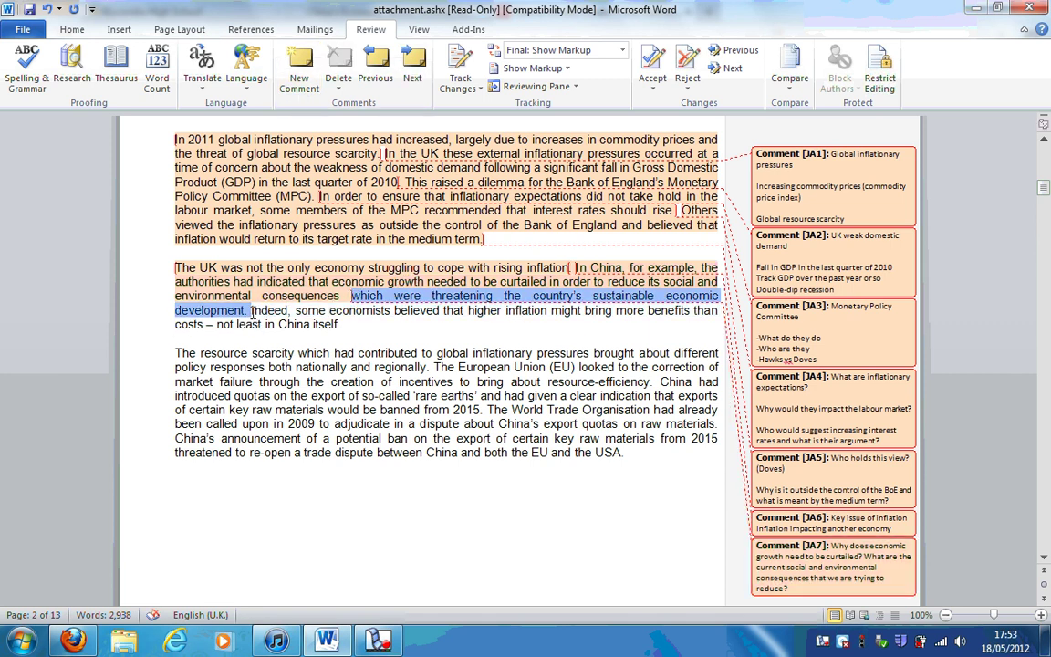
{"action": "left_click", "coordinate": [300, 81]}
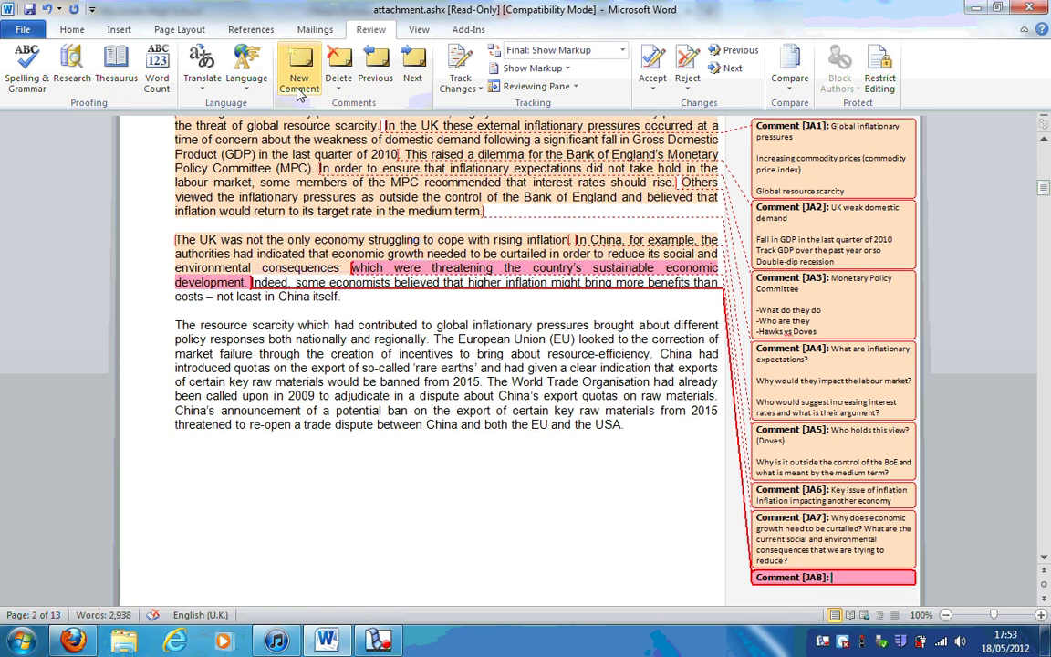
{"action": "type", "text": "Why is China's sustainab"}
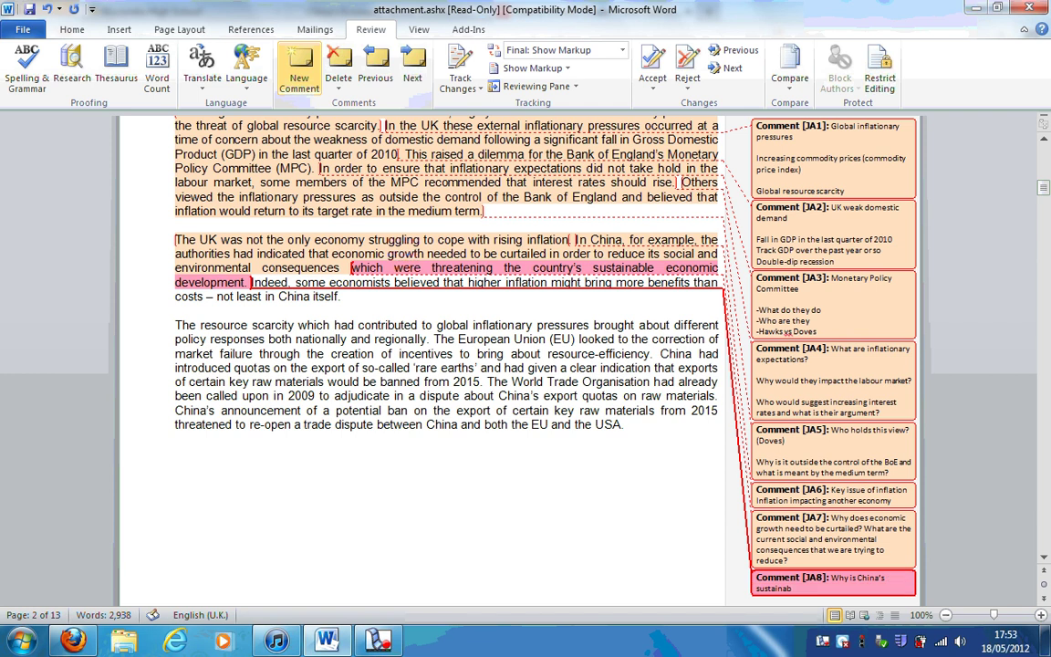
{"action": "type", "text": "le economic development in question?"}
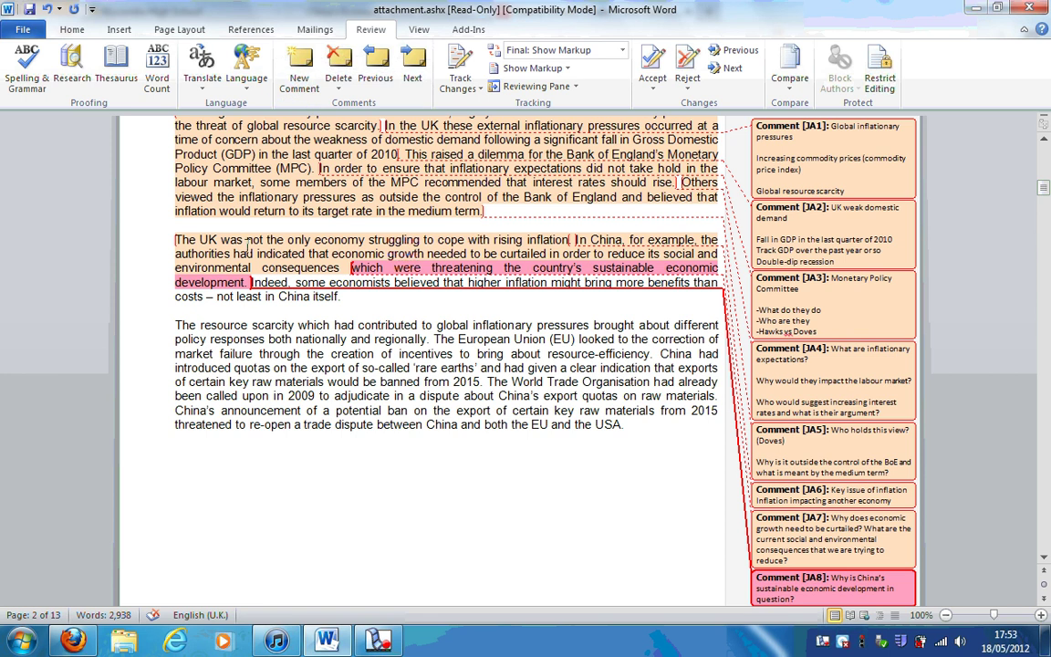
Comment on the sentence from "Indeed, some economists" to "China itself" with "What the costs/benefits to China of inflation?".
{"action": "left_click", "coordinate": [256, 285]}
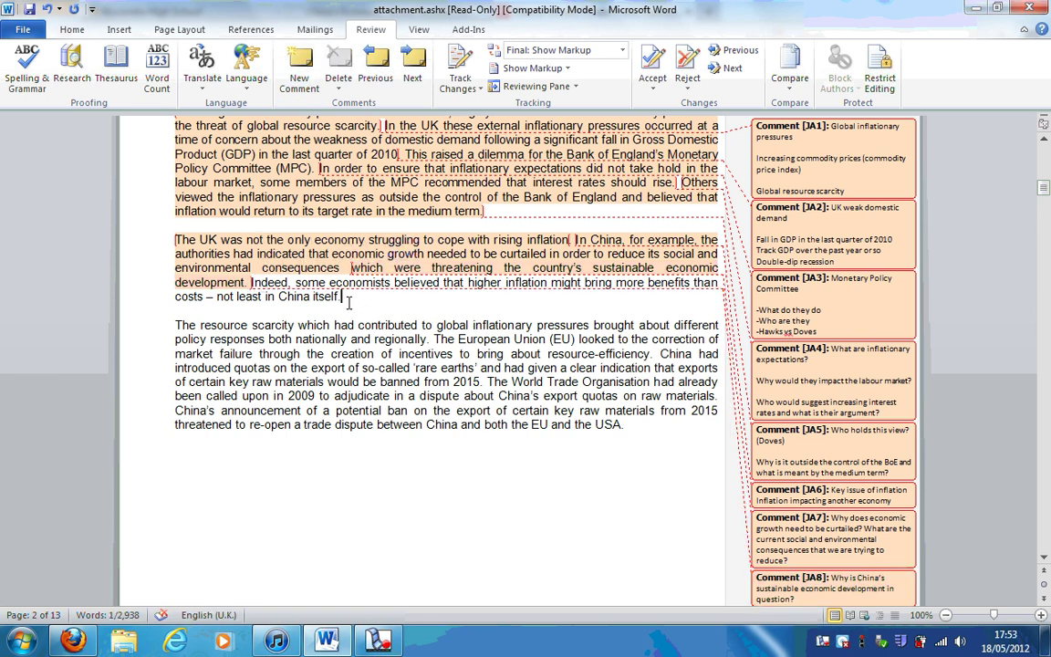
{"action": "left_click", "coordinate": [350, 301], "text": "shift"}
{"action": "left_click", "coordinate": [316, 60]}
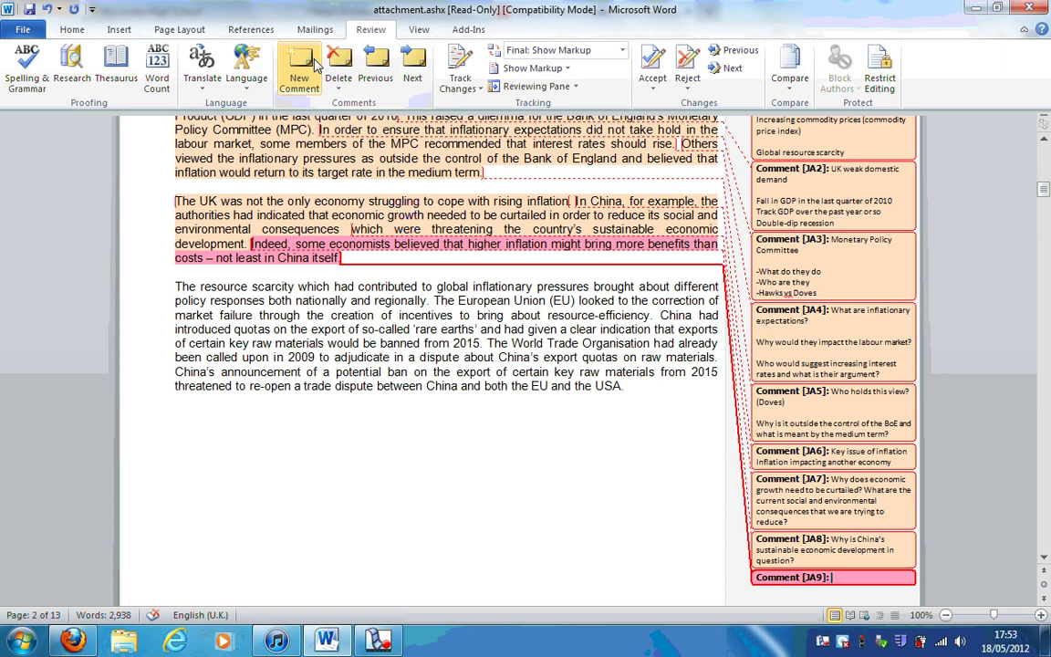
{"action": "type", "text": "Whyat the costs/benef"}
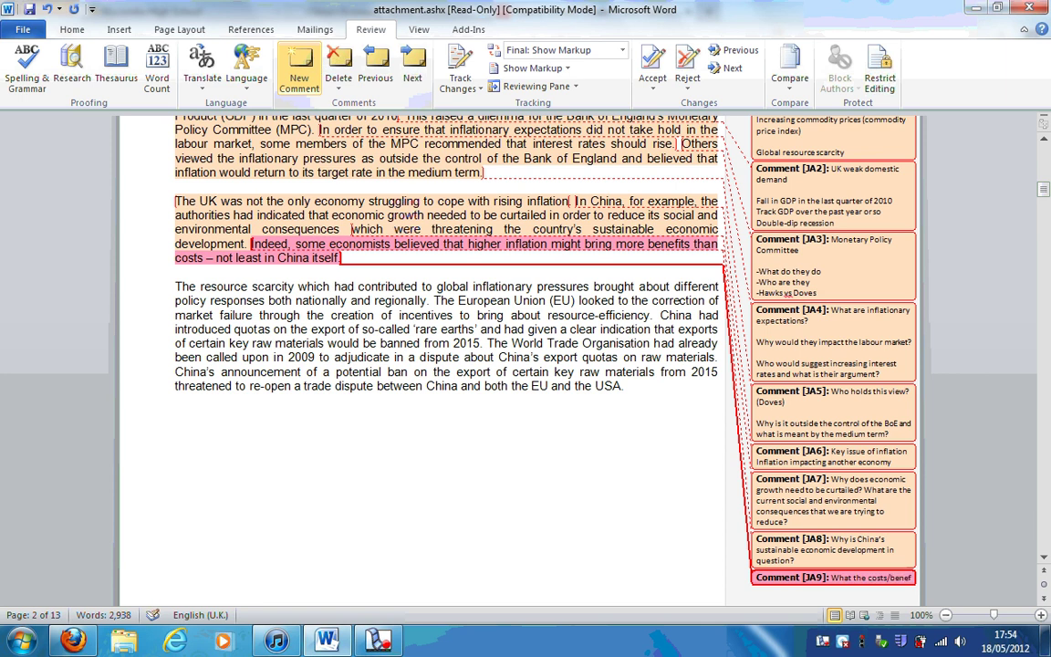
{"action": "type", "text": "its to China of"}
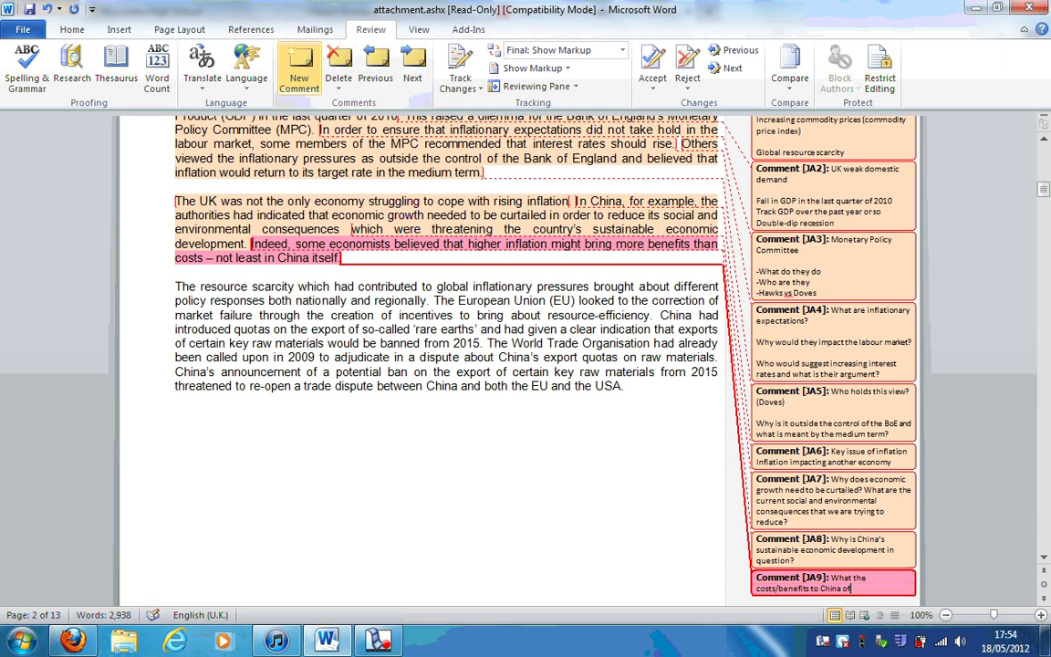
{"action": "type", "text": " inflation?"}
Add "What are the costs of inflation to the UK?" below a blank line in the China inflation costs/benefits comment.
{"action": "key", "text": "Return"}
{"action": "key", "text": "Return"}
{"action": "type", "text": "What"}
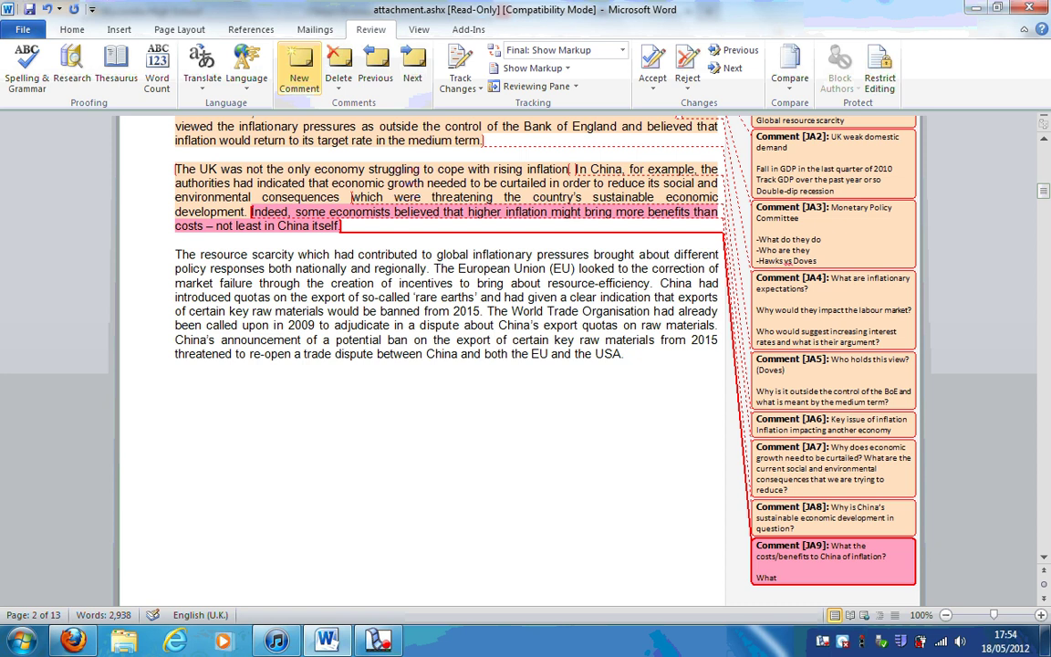
{"action": "type", "text": " are the costs of inflation to the UK?"}
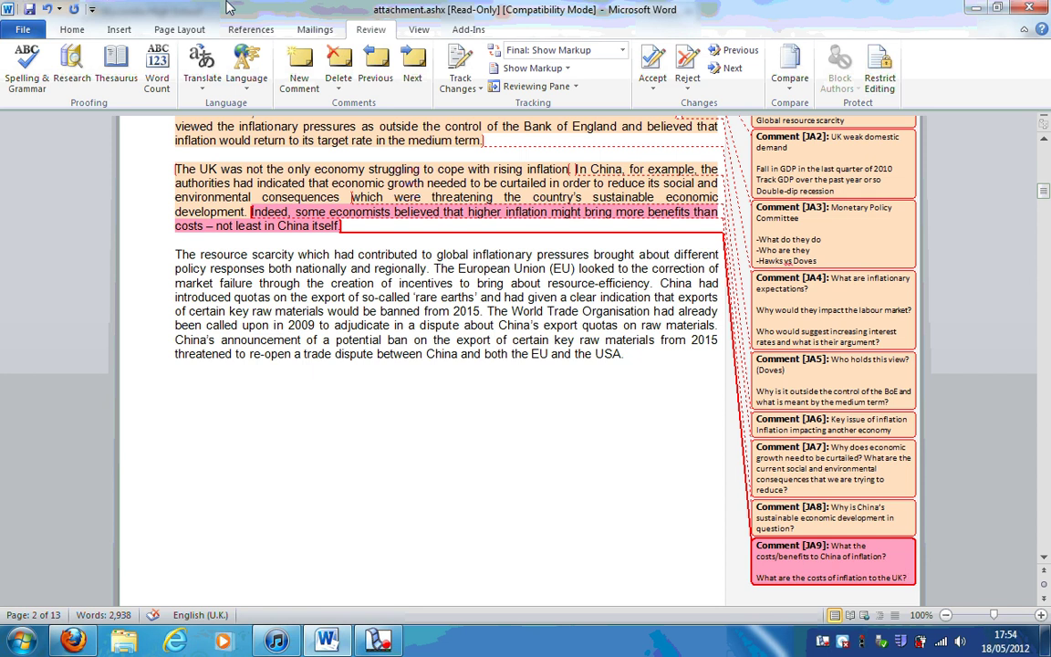
Comment on the third paragraph's first sentence, about resource scarcity, with "Global responses to scarcity".
{"action": "left_click", "coordinate": [170, 236]}
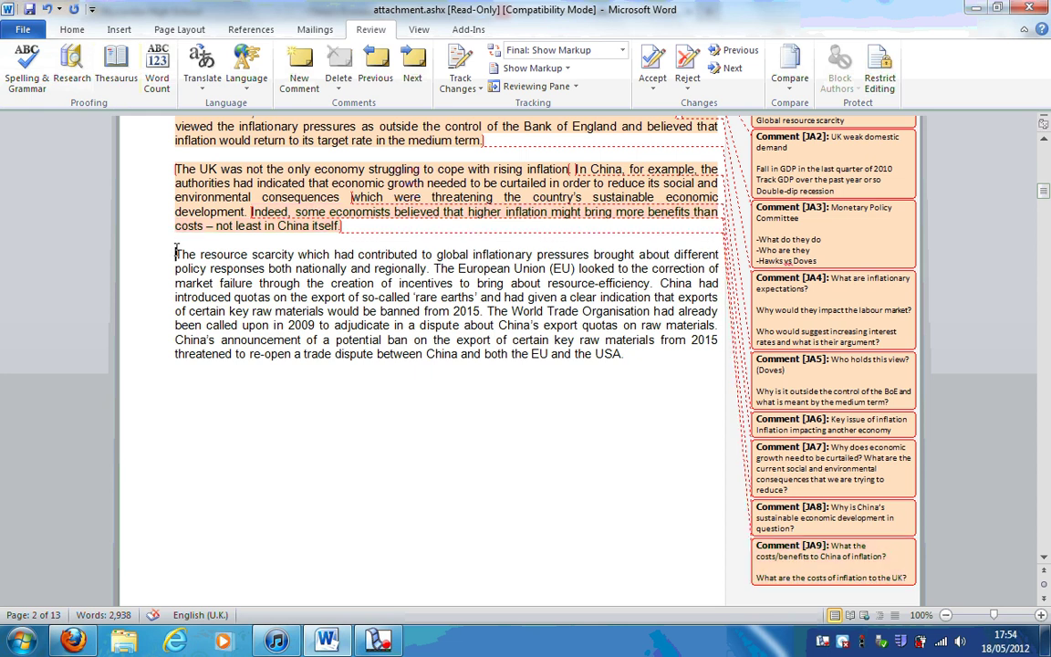
{"action": "left_click_drag", "start_coordinate": [171, 236], "coordinate": [391, 266]}
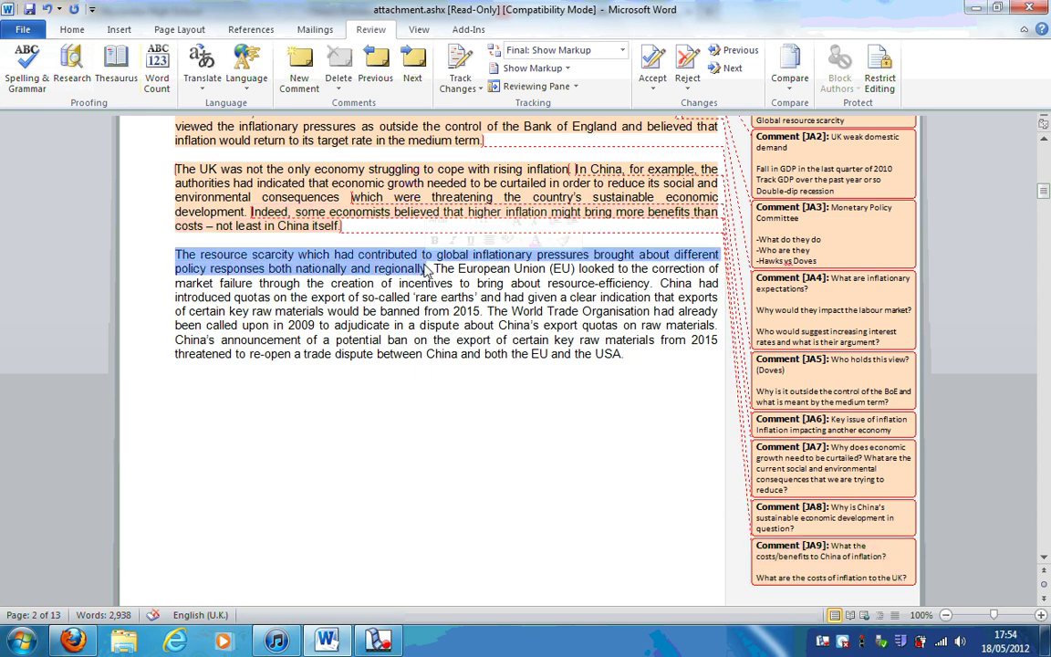
{"action": "left_click", "coordinate": [301, 75]}
{"action": "type", "text": "Glo"}
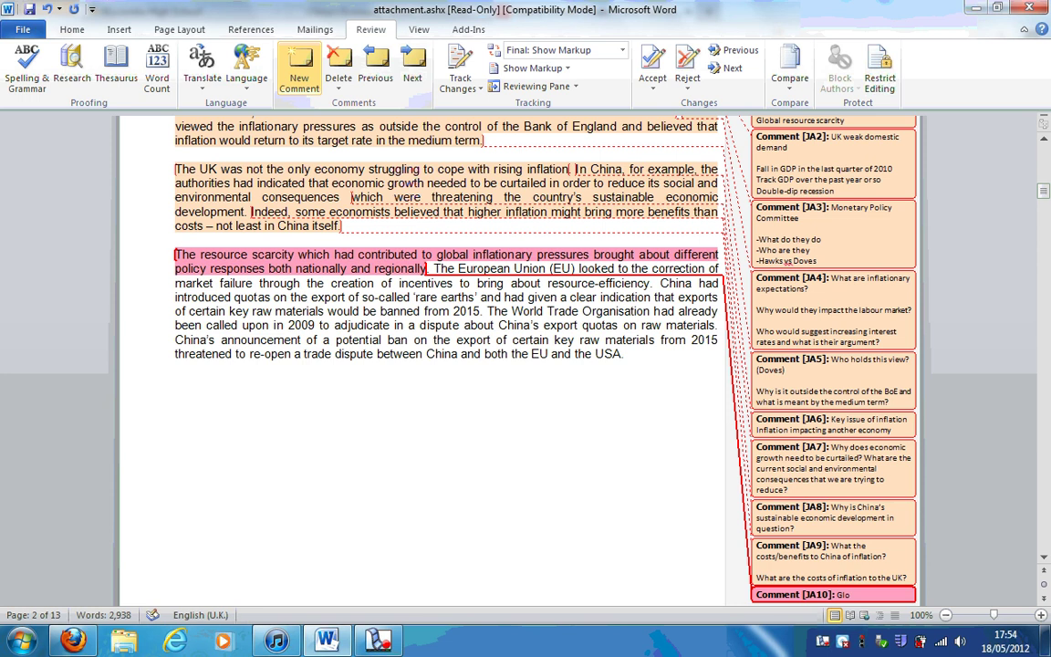
{"action": "type", "text": "bal responses to scarcity"}
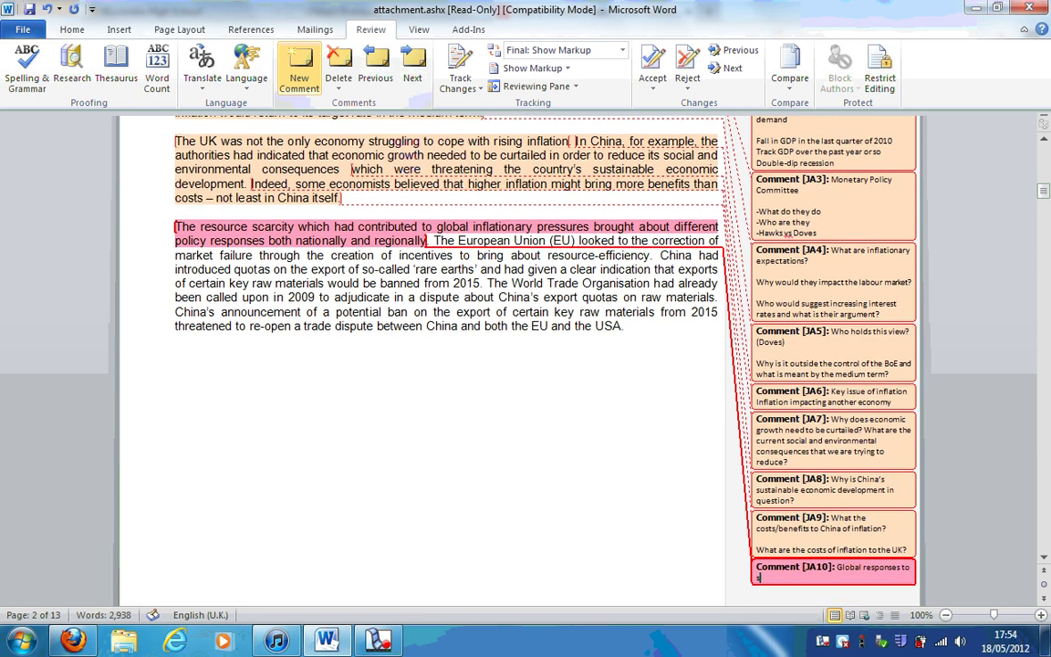
Comment on the European Union sentence with "The EU correction of market failures to enhance resource efficiency".
{"action": "left_click", "coordinate": [394, 219]}
{"action": "left_click", "coordinate": [435, 240]}
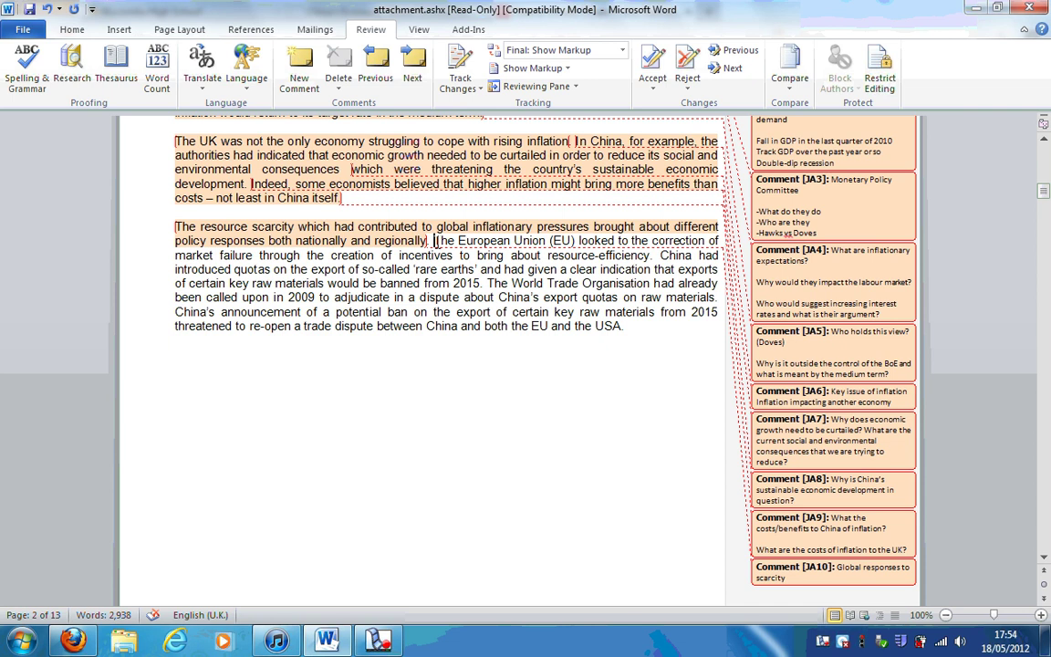
{"action": "left_click_drag", "start_coordinate": [435, 241], "coordinate": [661, 260]}
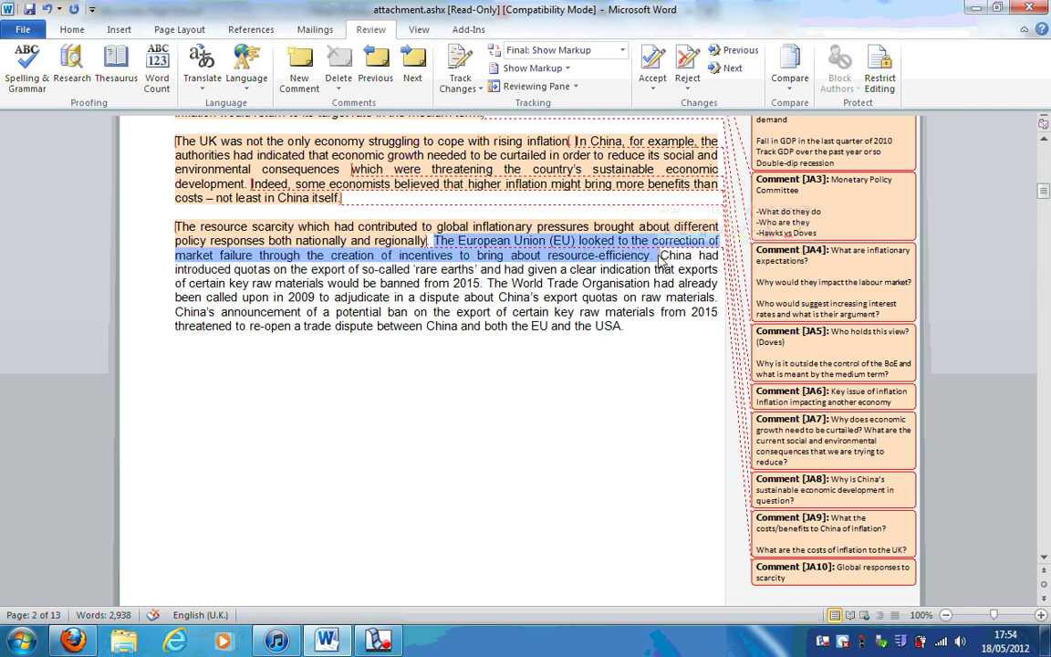
{"action": "left_click", "coordinate": [304, 87]}
{"action": "type", "text": "Th"}
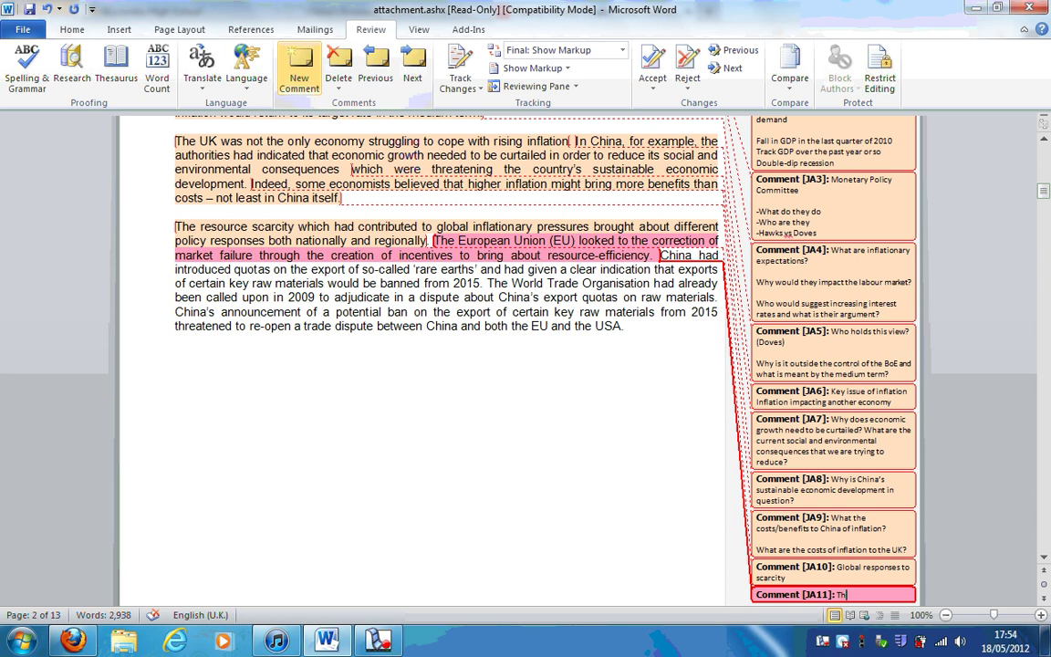
{"action": "type", "text": "e EU correction of market failures"}
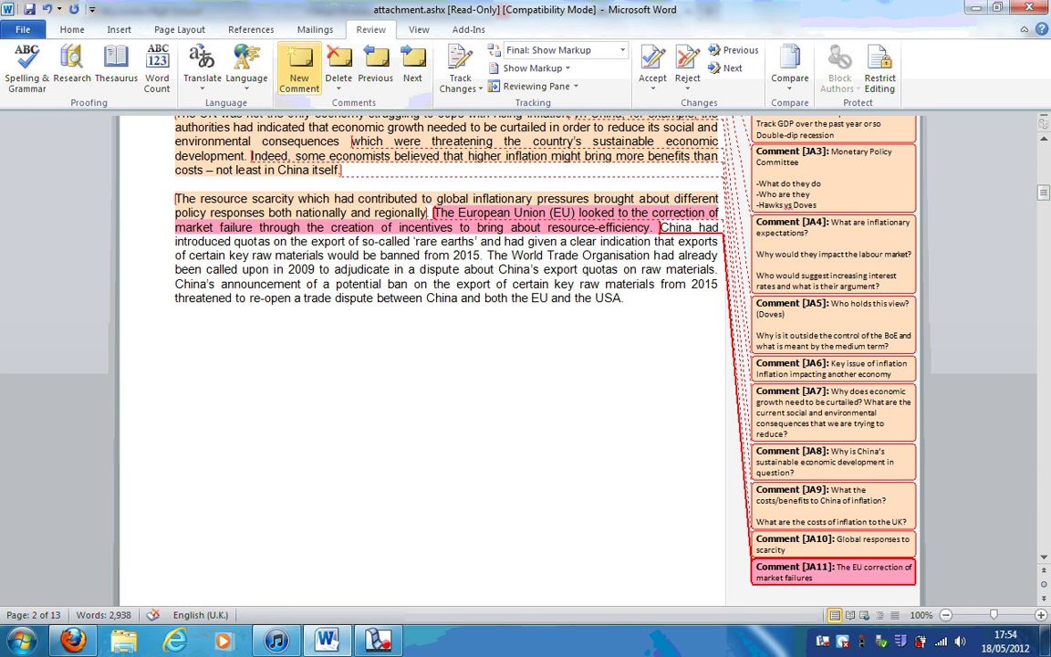
{"action": "type", "text": " to enhance resource efficiency"}
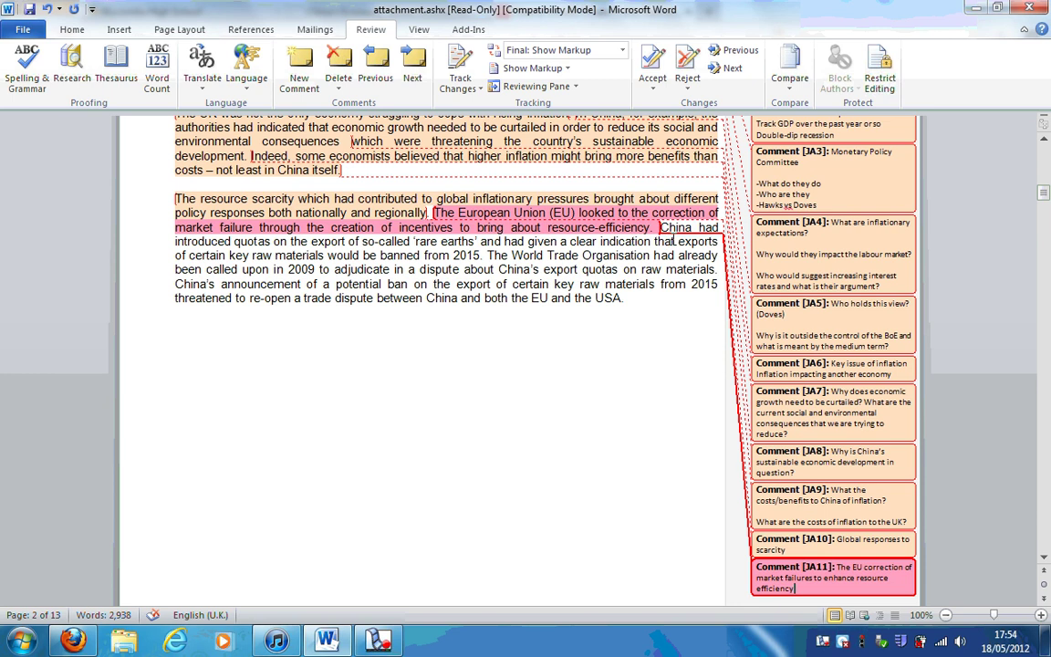
Comment on the sentence about China's export quotas with "What is a quota?" and "Why are they limiting exports of rare earths? What are rear earths?".
{"action": "left_click", "coordinate": [663, 227]}
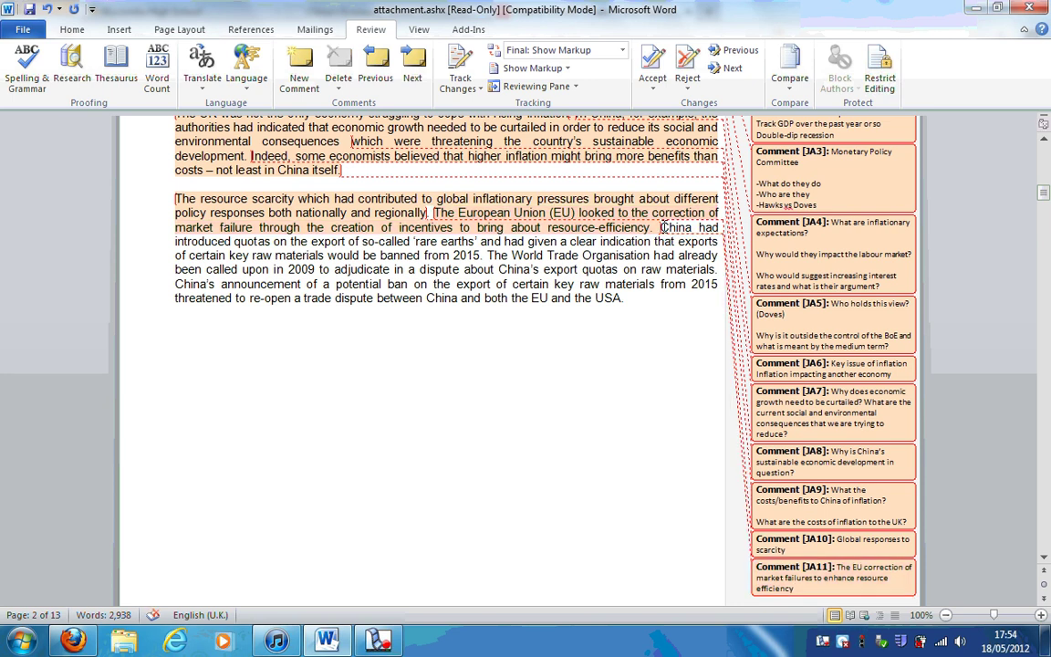
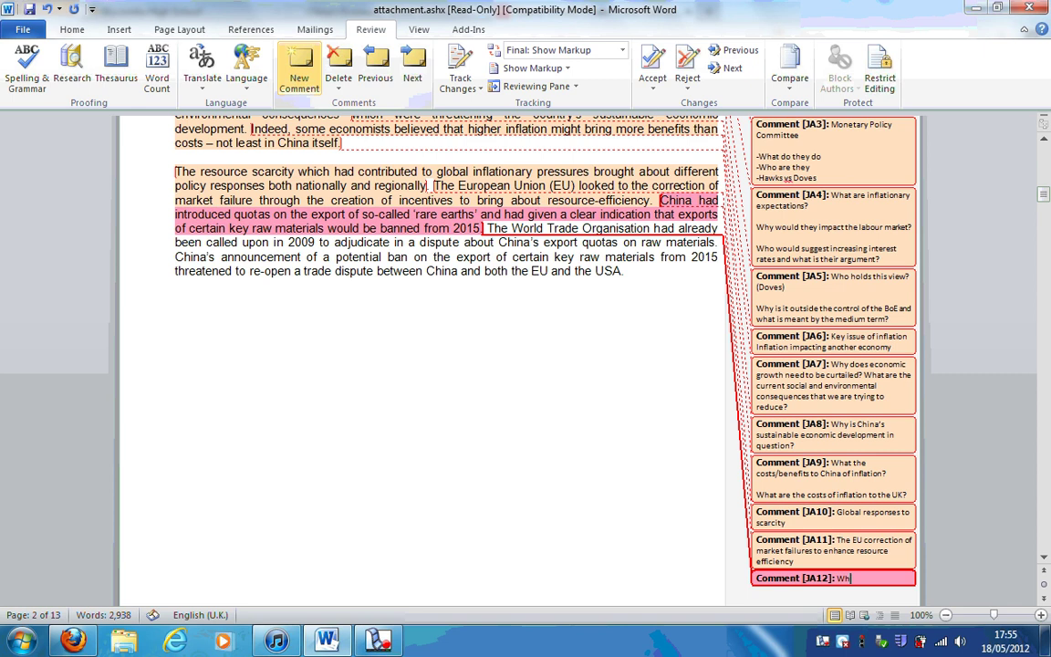
{"action": "type", "text": "t is a quota?"}
{"action": "key", "text": "Return"}
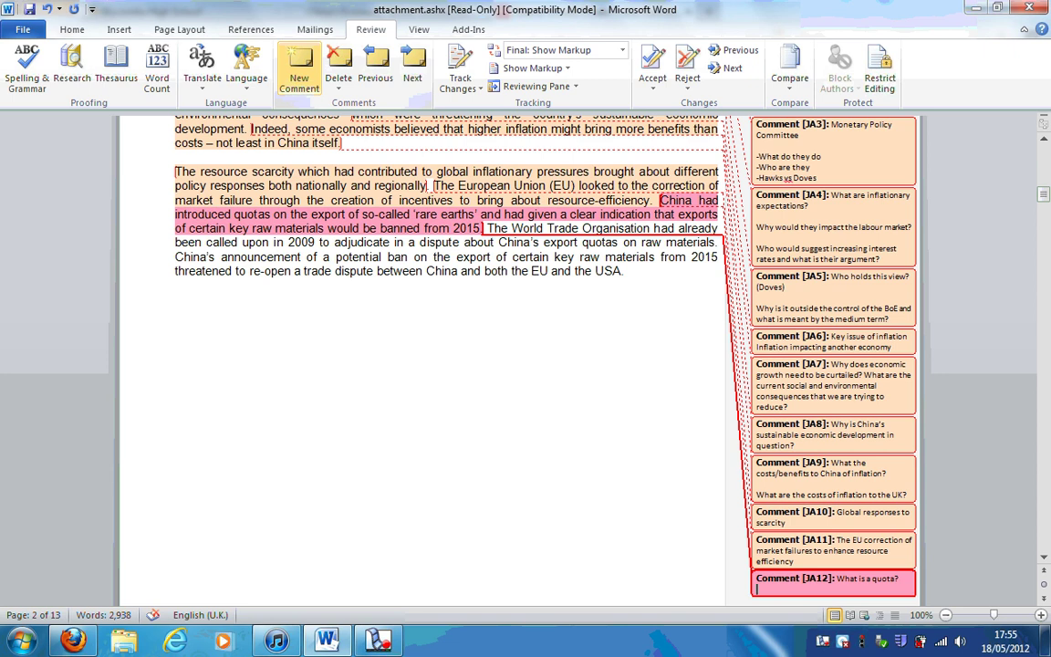
{"action": "type", "text": "Why are they limiting exports of rare ear"}
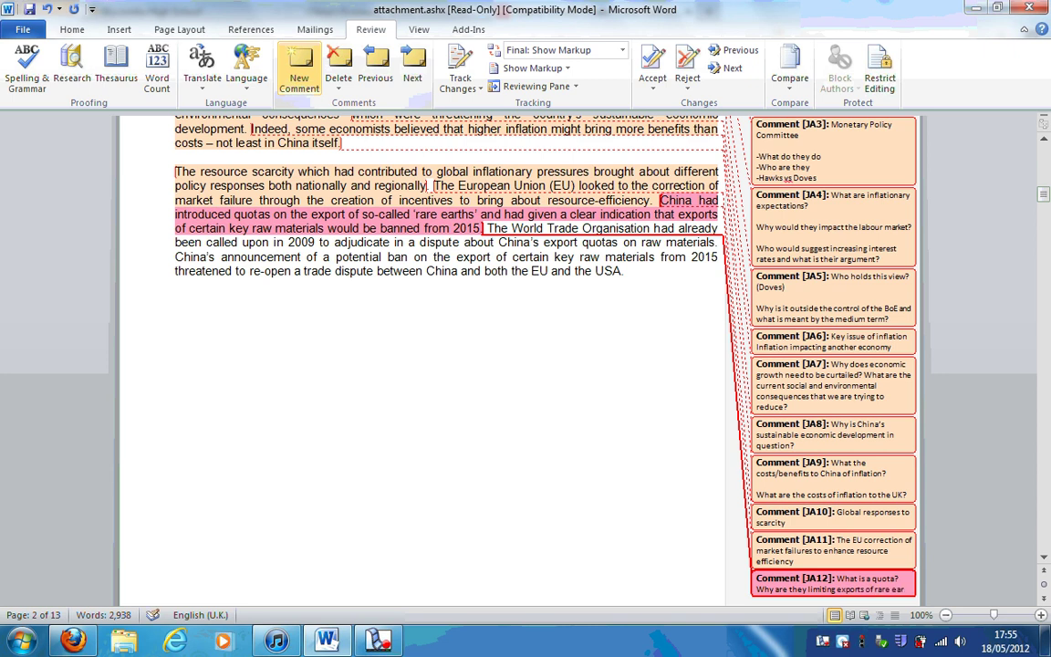
{"action": "type", "text": "ths?  What are rear e"}
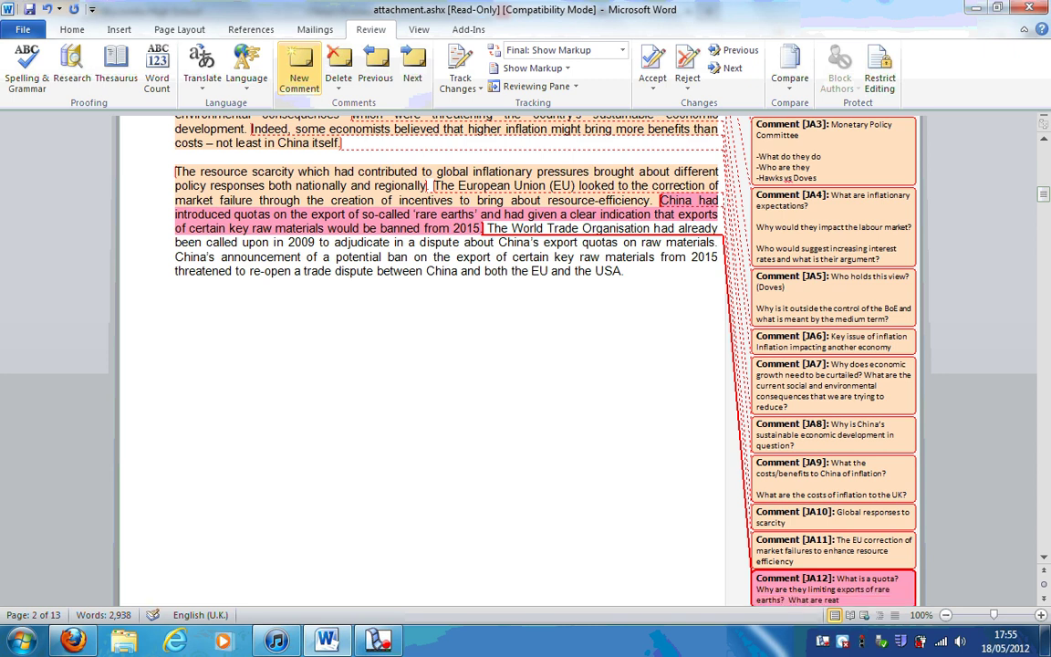
{"action": "type", "text": "arths?  Why"}
Add "Why the complete ban from 2015?" below a blank line in the quota comment.
{"action": "key", "text": "Return"}
{"action": "key", "text": "Return"}
{"action": "type", "text": "Why the complete f"}
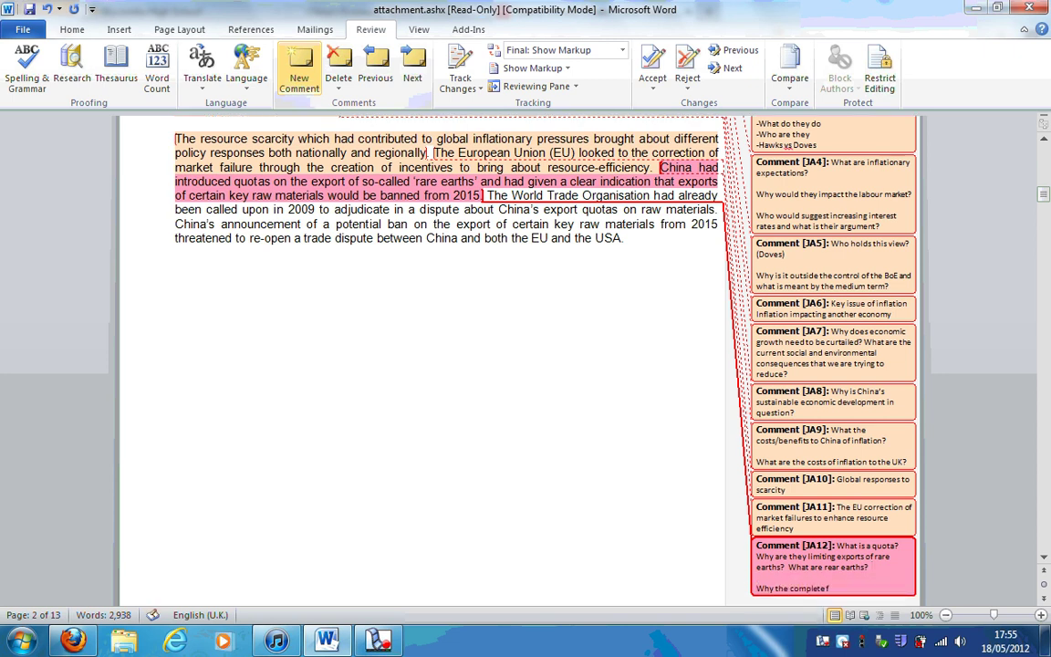
{"action": "key", "text": "BackSpace"}
{"action": "type", "text": "ban from 2015?"}
Comment on the World Trade Organisation passage through the paragraph's end with "Who is the WTO and what is their role in managing World Trade?".
{"action": "left_click_drag", "start_coordinate": [506, 197], "coordinate": [634, 235]}
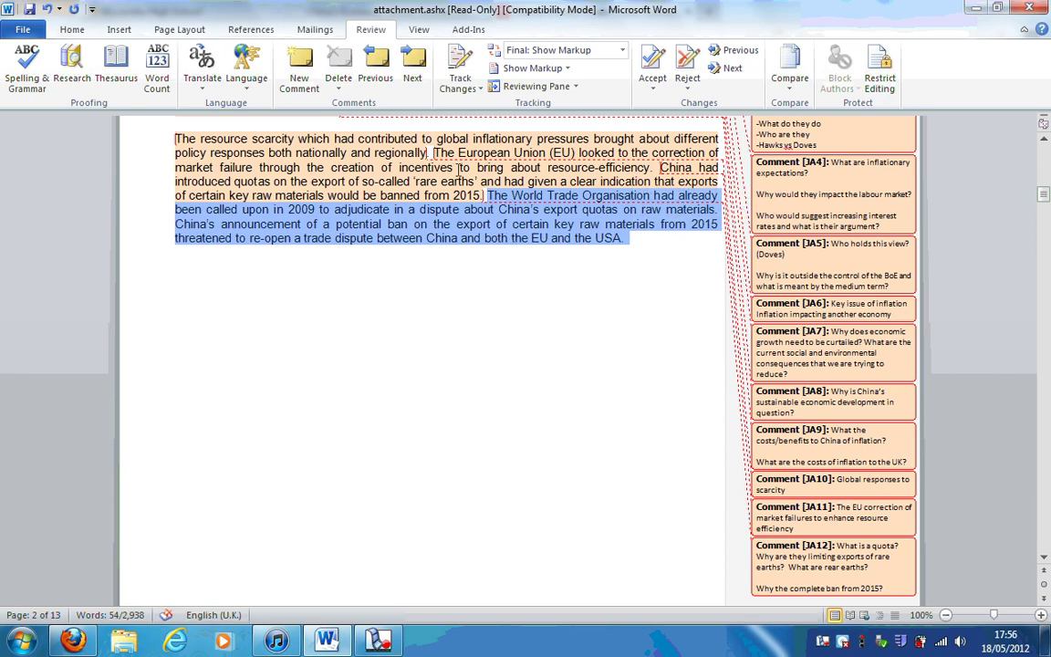
{"action": "left_click", "coordinate": [298, 80]}
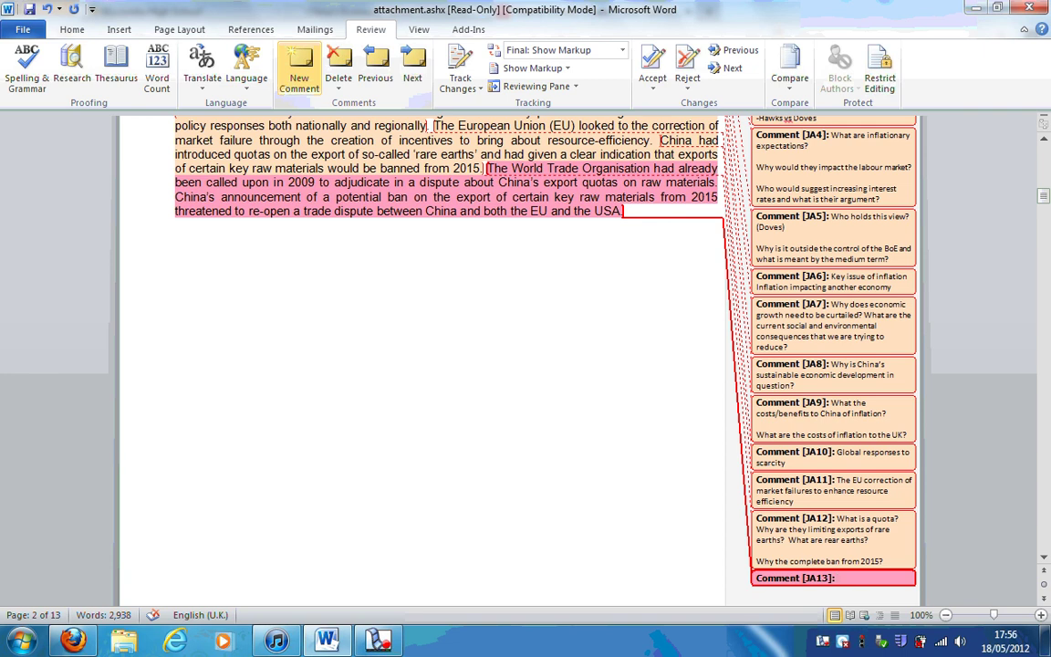
{"action": "type", "text": "Who is the WTO and what is their role in"}
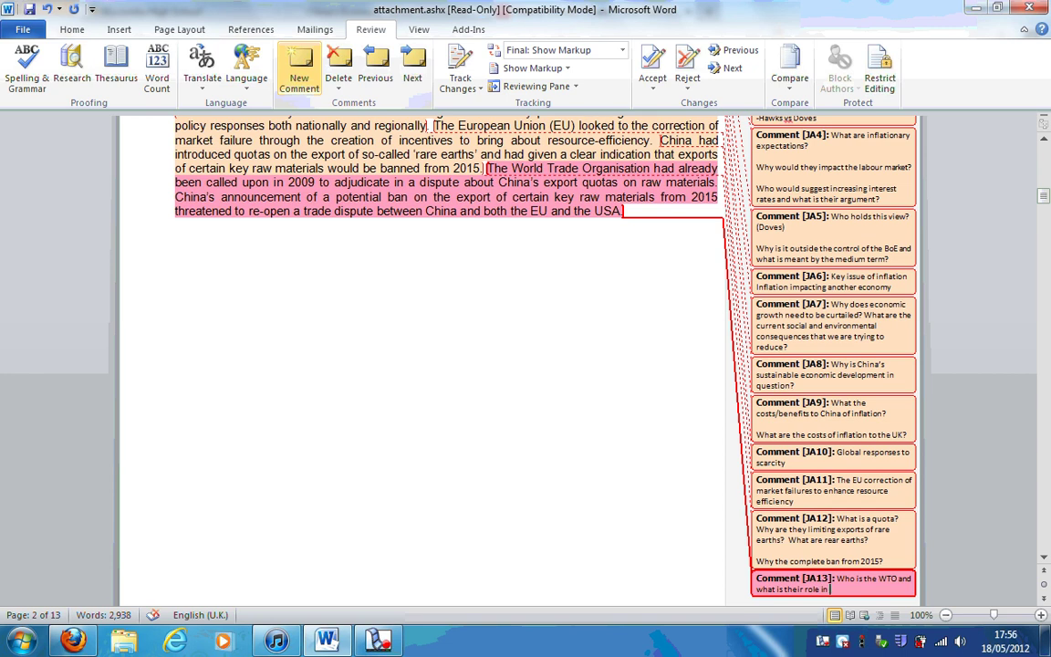
{"action": "type", "text": " managing World Trade?"}
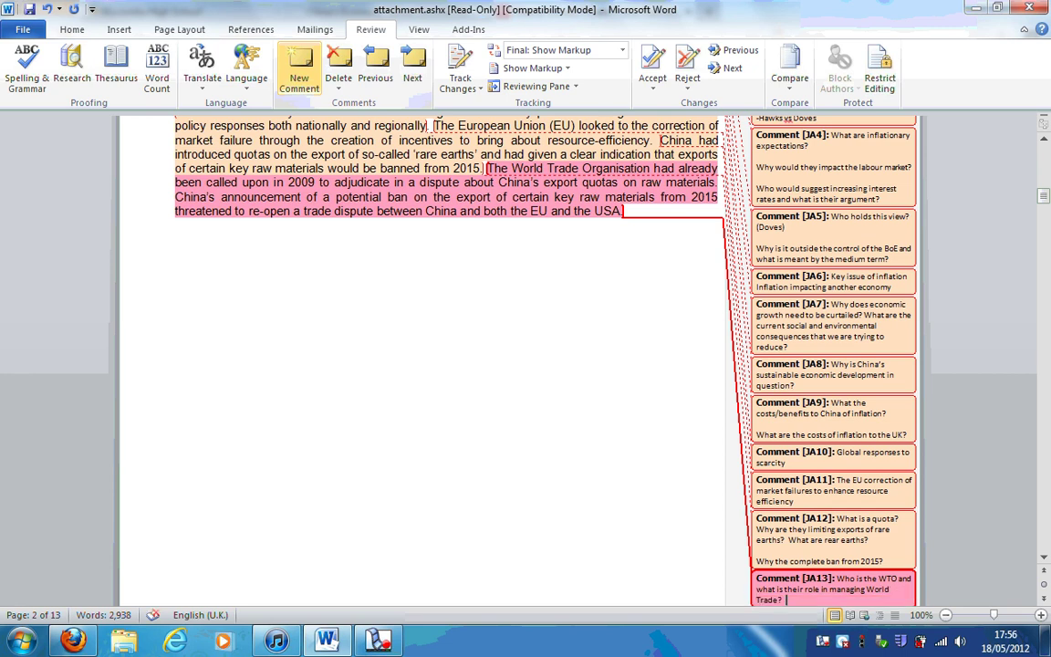
Add "What is the key issue regarding this export ban?" and, on a new line, "What are the implications of China's actions?" to the WTO comment.
{"action": "type", "text": "  What is the key issue regarding this export ban"}
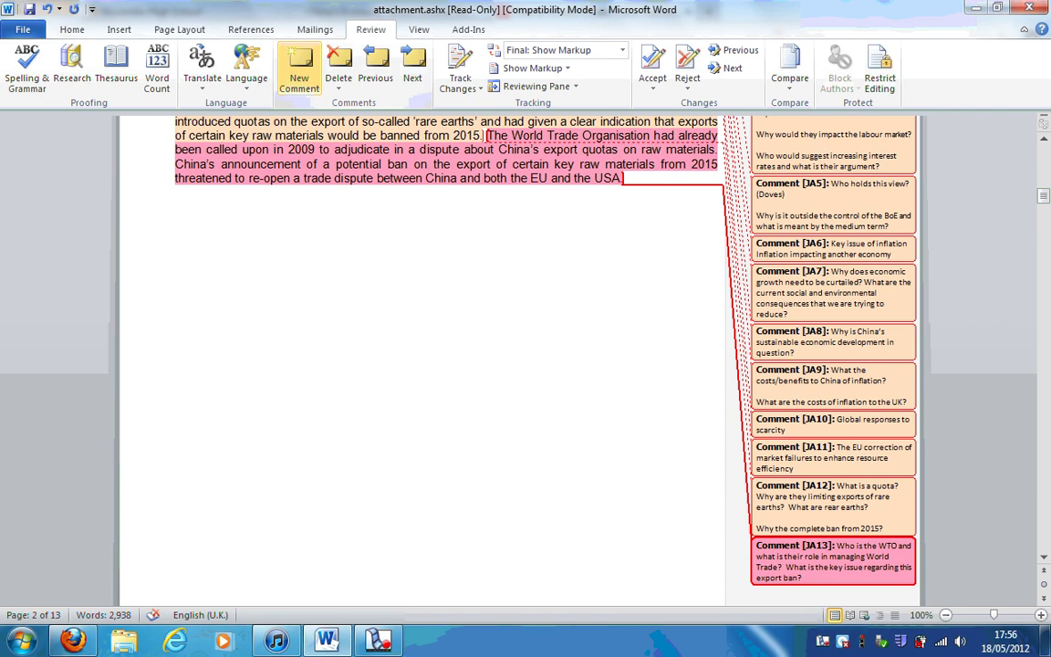
{"action": "type", "text": "?"}
{"action": "key", "text": "Return"}
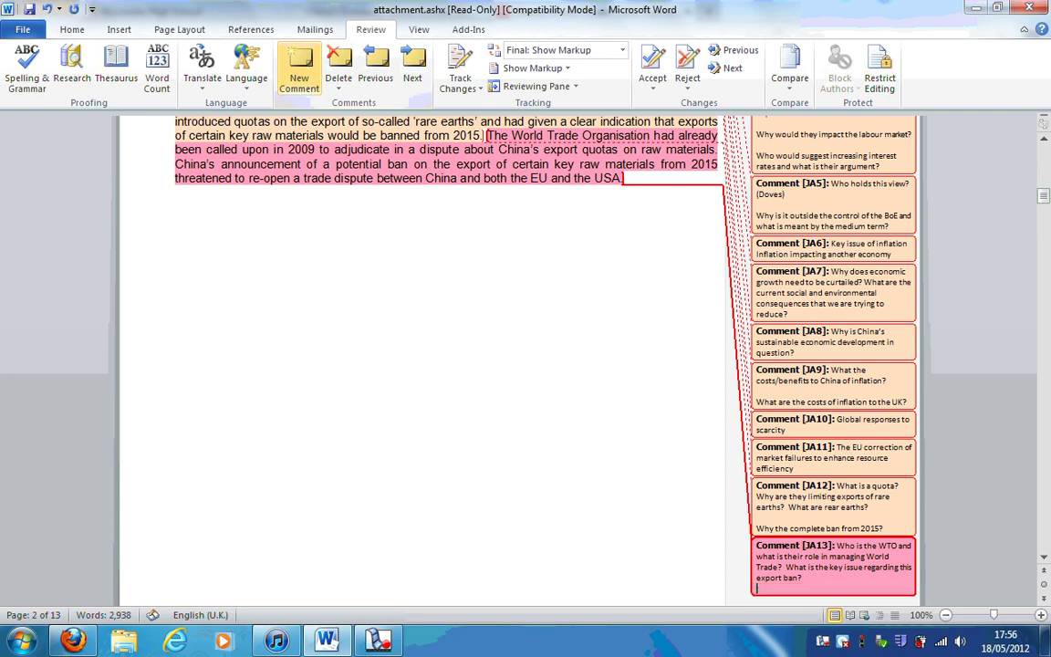
{"action": "type", "text": "What are the implications of China's actions?"}
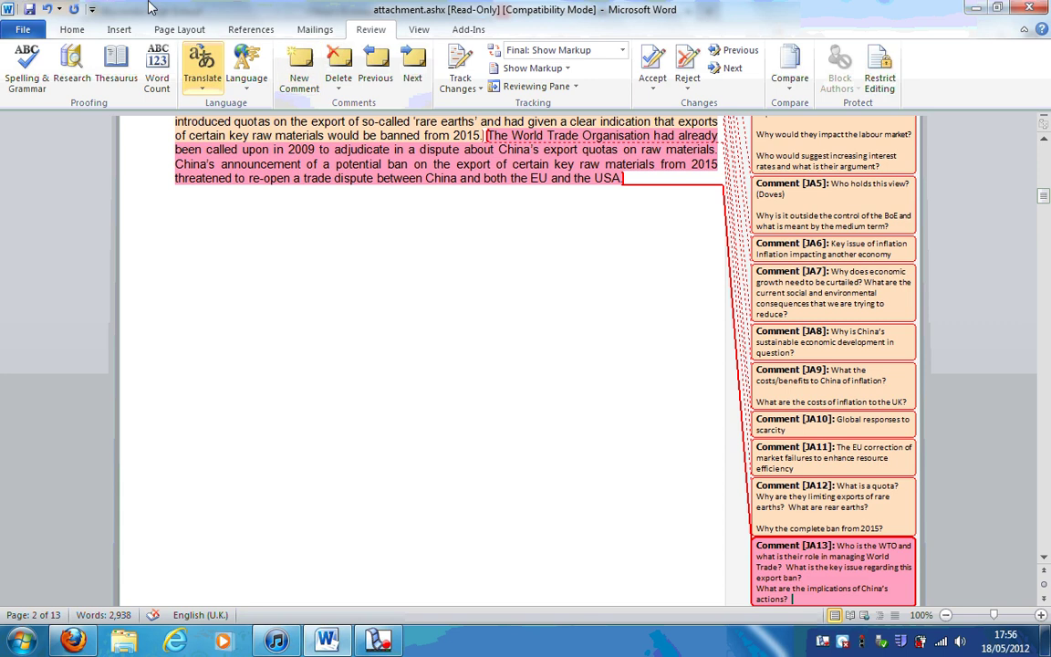
{"action": "left_click", "coordinate": [897, 403]}
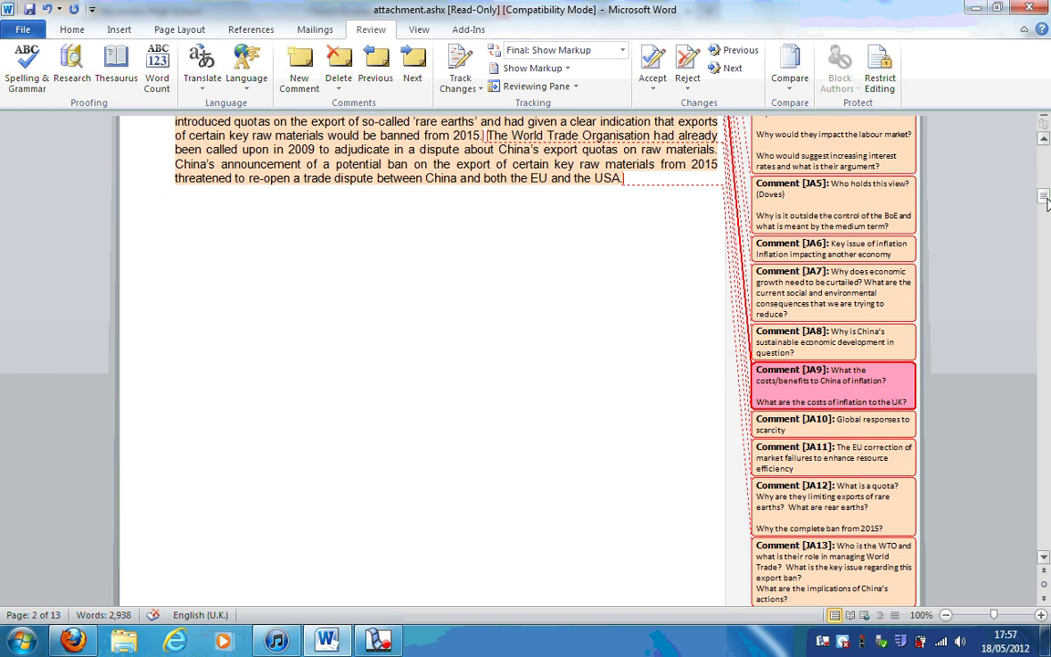
{"action": "left_click_drag", "start_coordinate": [1047, 202], "coordinate": [1048, 160]}
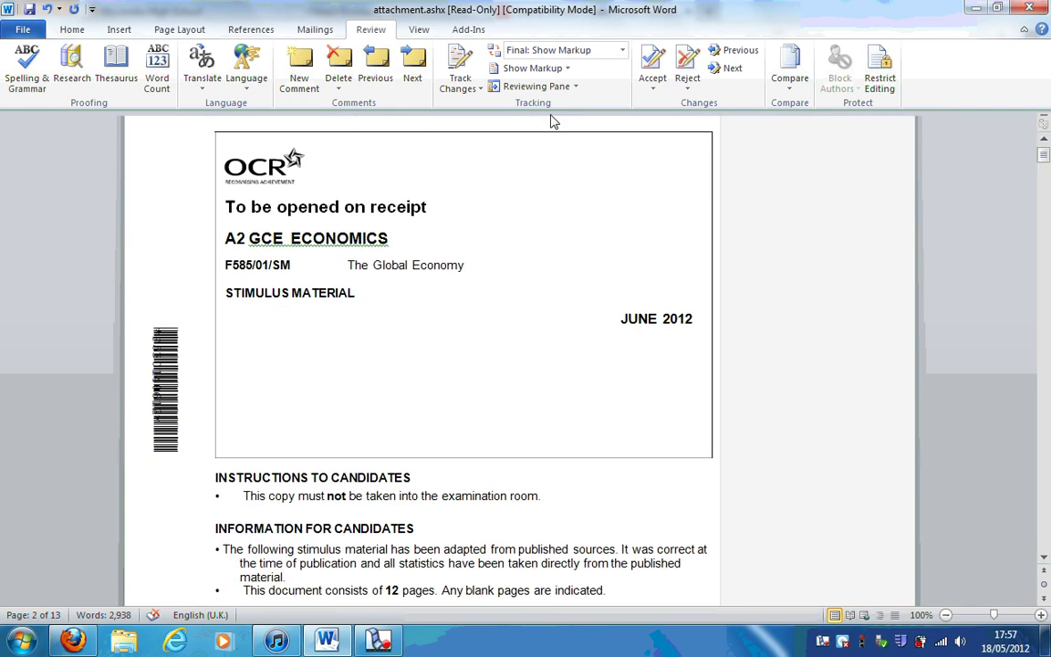
{"action": "key", "text": "alt+Tab"}
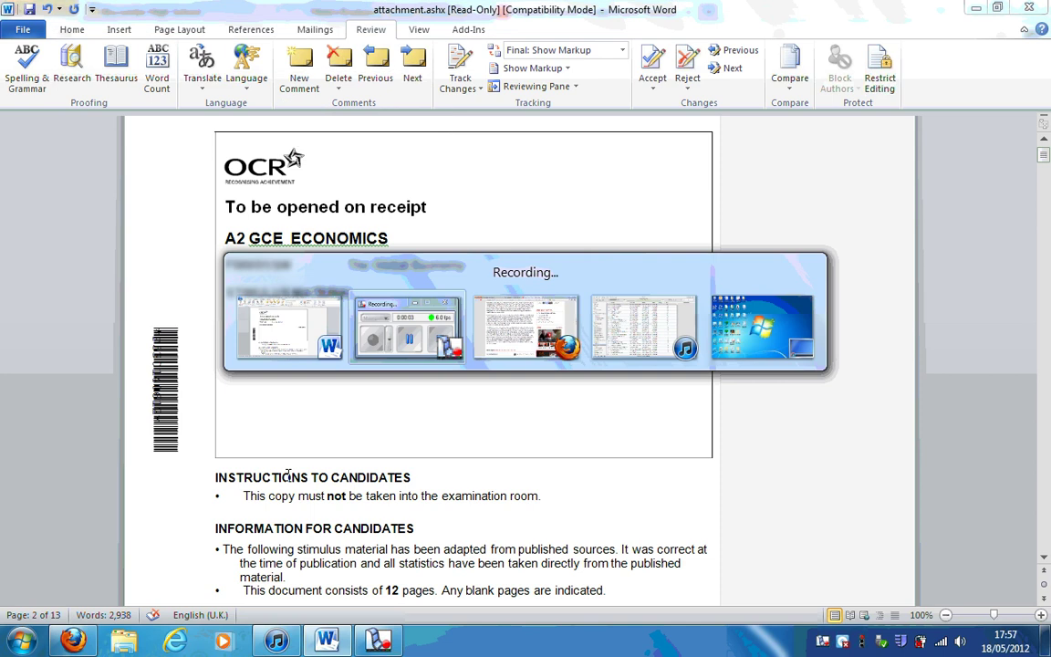